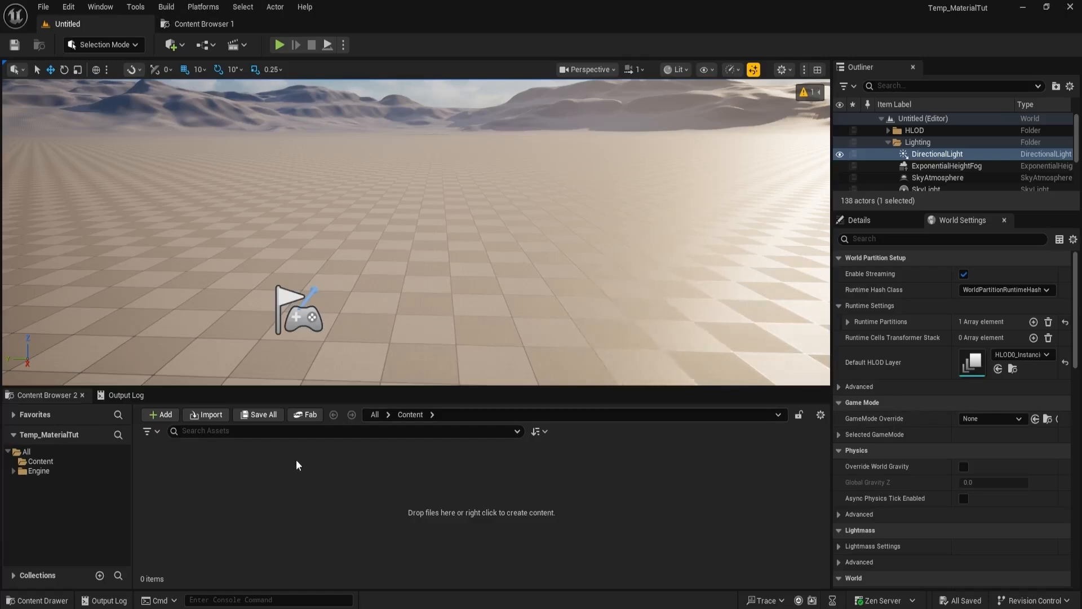
- Create a folder named Materials in the Content directory and open it
{"action": "right_click", "coordinate": [239, 459]}
{"action": "left_click", "coordinate": [295, 228]}
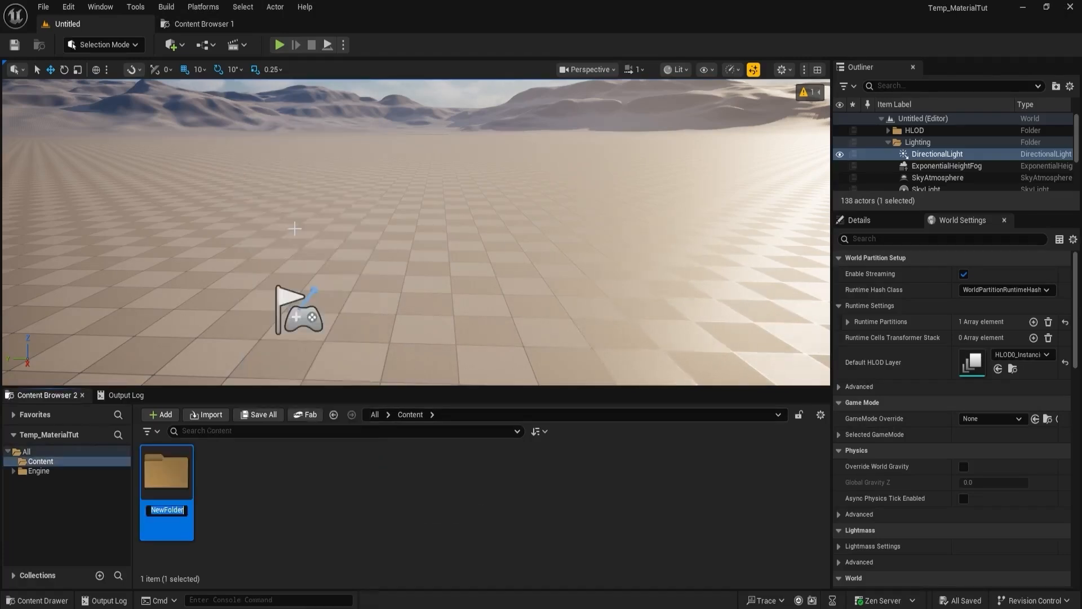
{"action": "type", "text": "Materials"}
{"action": "key", "text": "Return"}
{"action": "key", "text": "Return"}
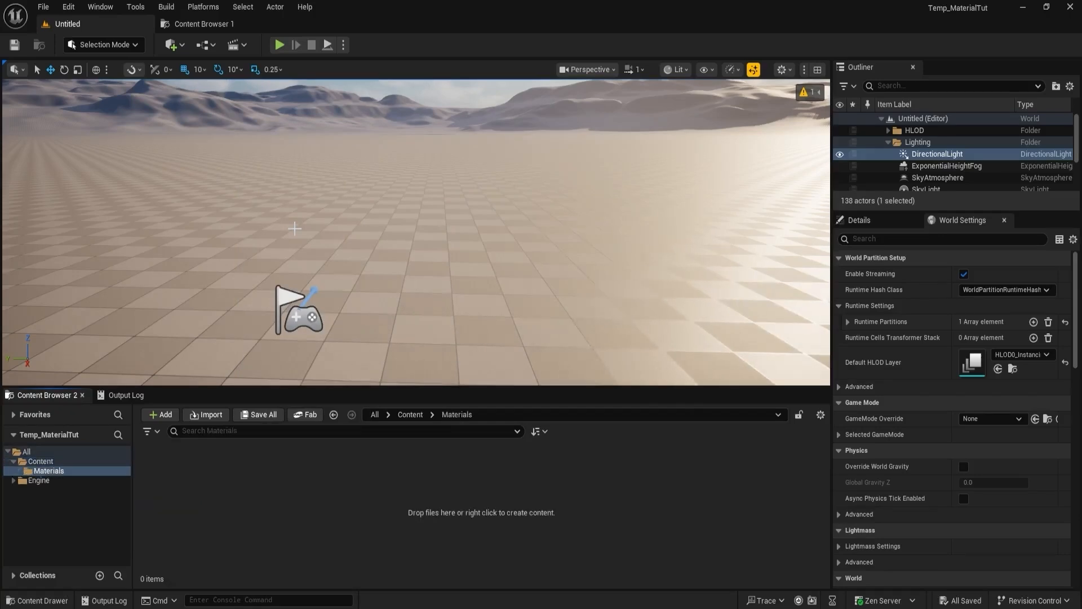
- Create a material named M_Emissive in the Materials folder
{"action": "right_click", "coordinate": [258, 457]}
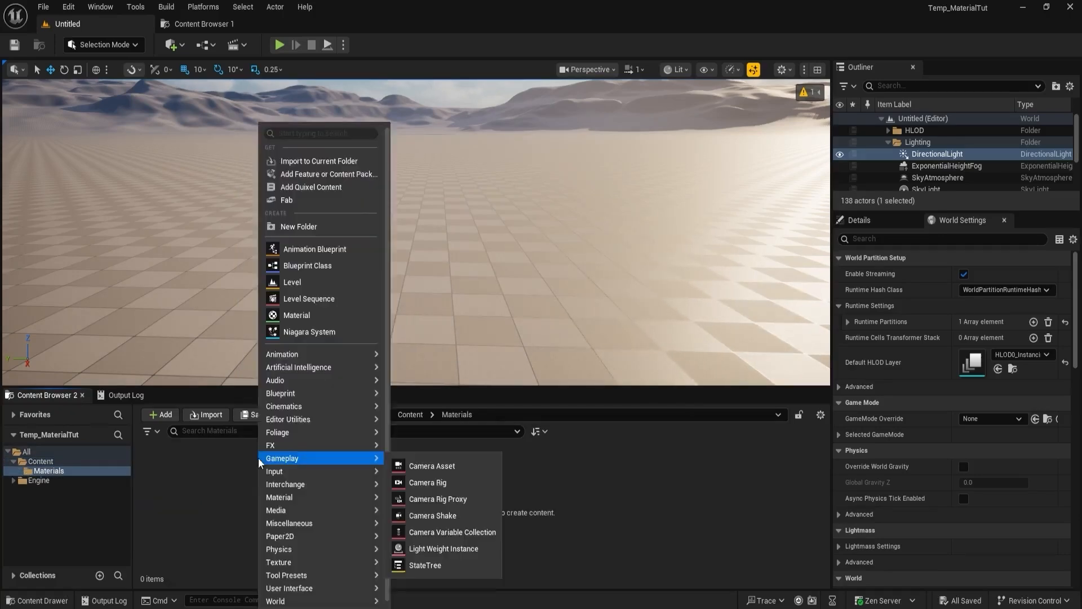
{"action": "left_click", "coordinate": [313, 315]}
{"action": "type", "text": "M_Emissive"}
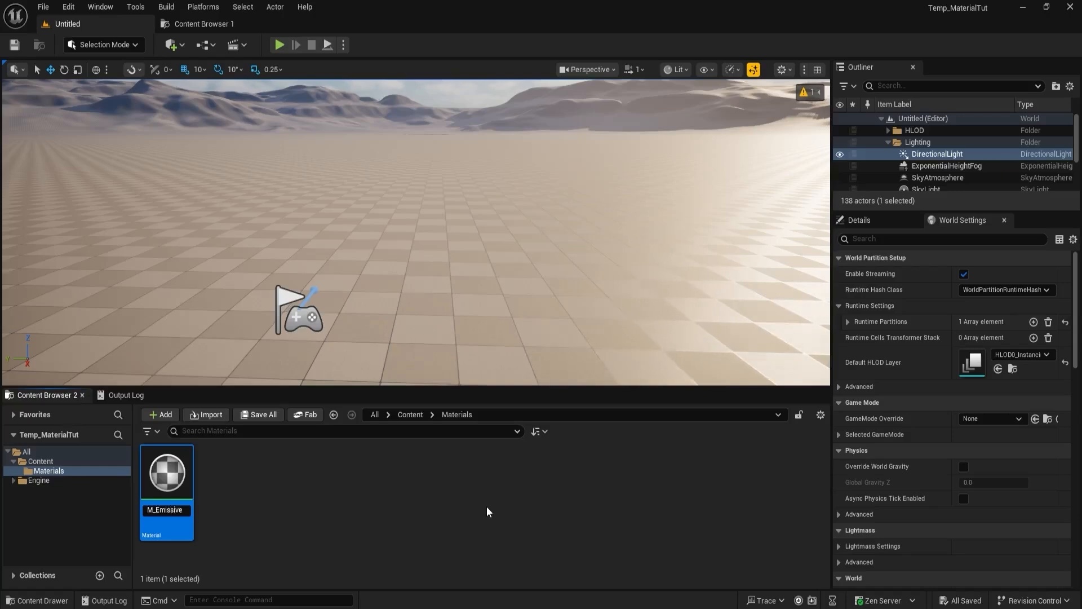
{"action": "key", "text": "Return"}
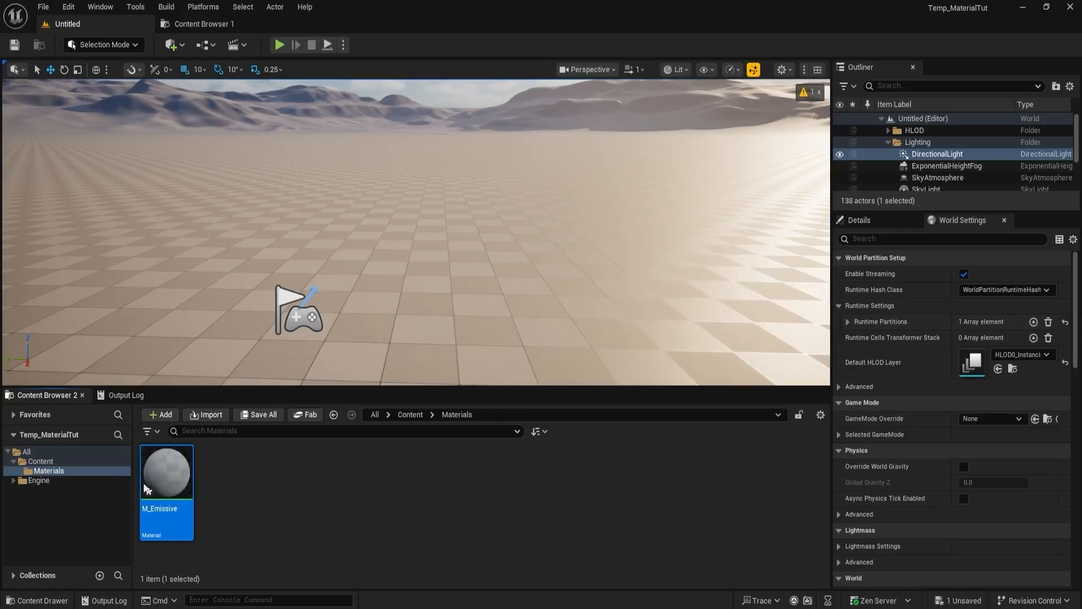
- Open the M_Emissive material and dock its editor window among the main editor's tabs
{"action": "double_click", "coordinate": [174, 469]}
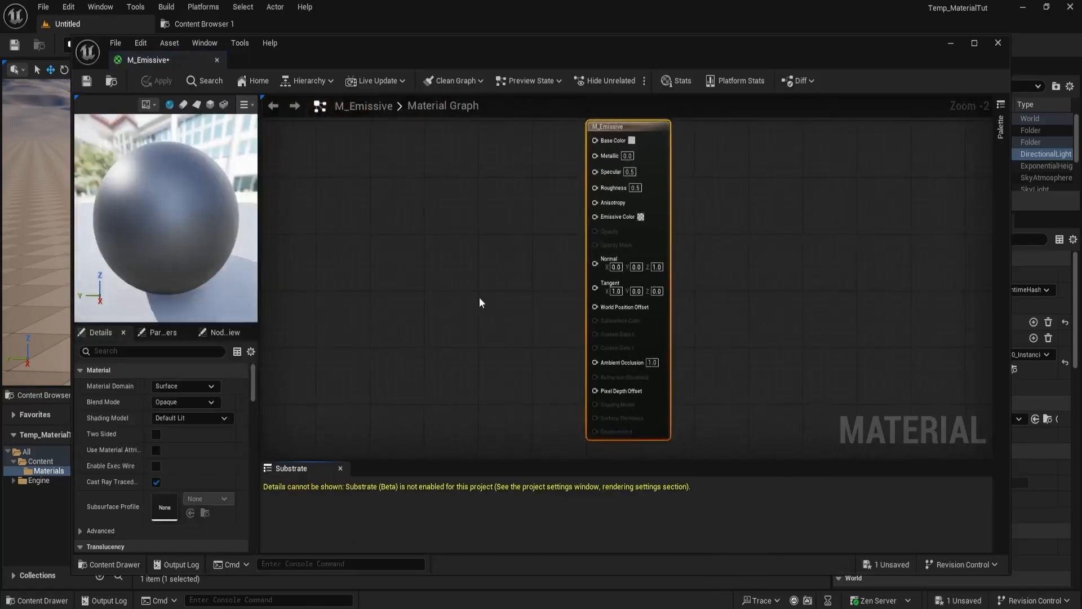
{"action": "left_click_drag", "start_coordinate": [168, 58], "coordinate": [353, 22]}
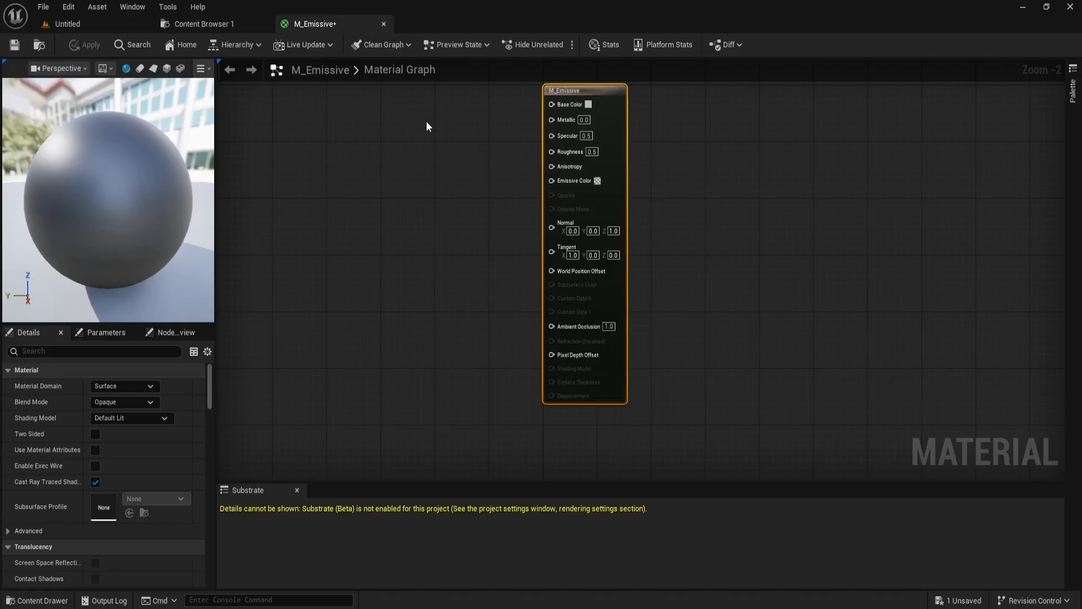
- Set the M_Emissive material's shading model to Unlit
{"action": "right_click_drag", "start_coordinate": [403, 178], "coordinate": [480, 184]}
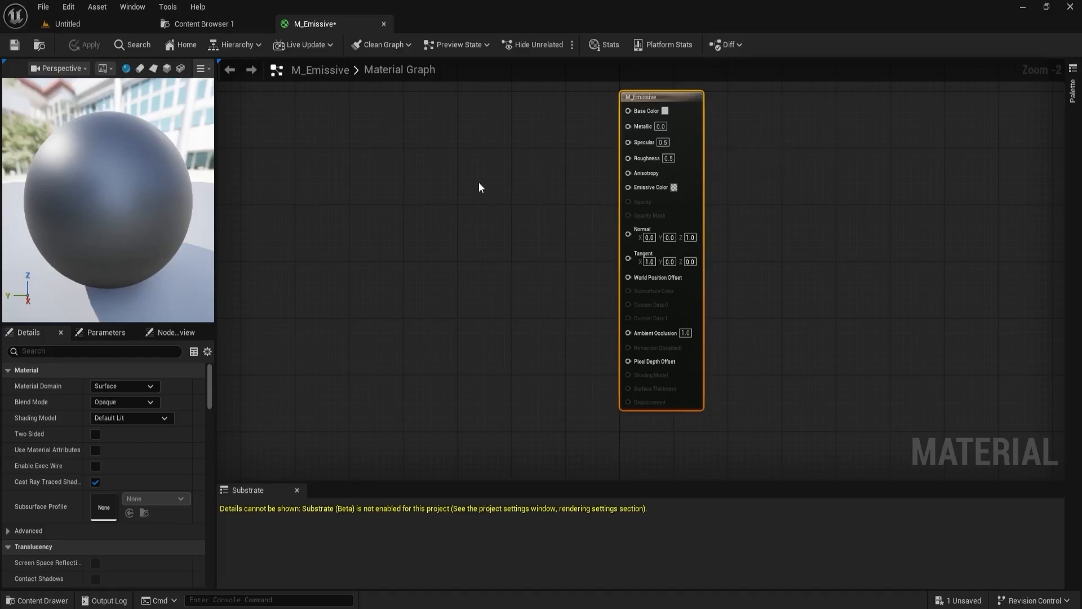
{"action": "right_click_drag", "start_coordinate": [478, 182], "coordinate": [496, 193]}
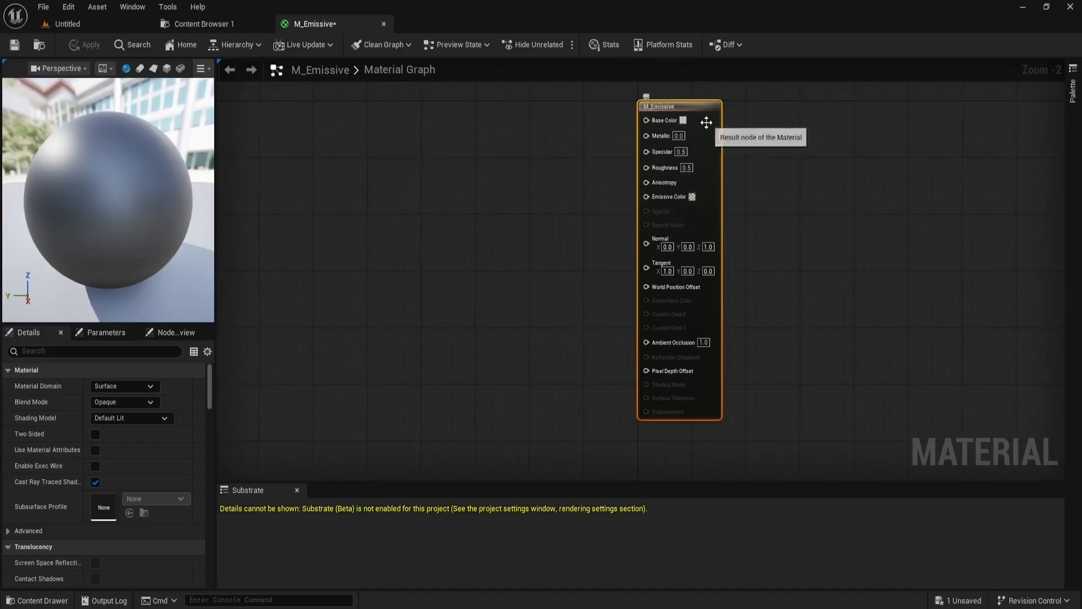
{"action": "left_click", "coordinate": [134, 421]}
{"action": "left_click", "coordinate": [126, 431]}
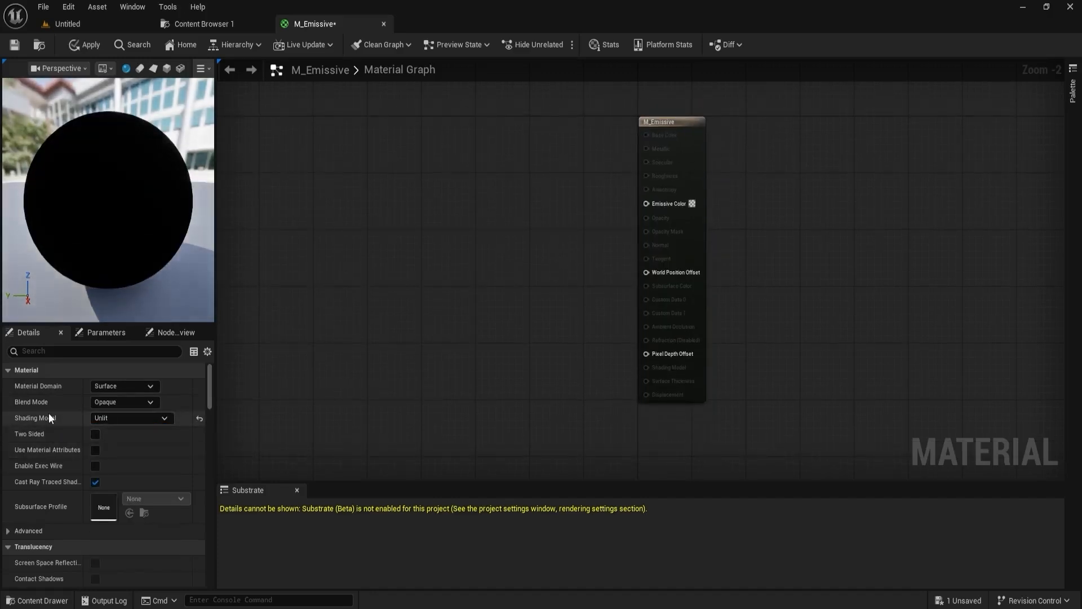
- Add a Constant3Vector node to the material graph, in the free space before the result node
{"action": "mouse_move", "coordinate": [484, 265]}
{"action": "right_mouse_down"}
{"action": "mouse_move", "coordinate": [503, 260]}
{"action": "mouse_move", "coordinate": [479, 280]}
{"action": "mouse_move", "coordinate": [526, 260]}
{"action": "right_mouse_up"}
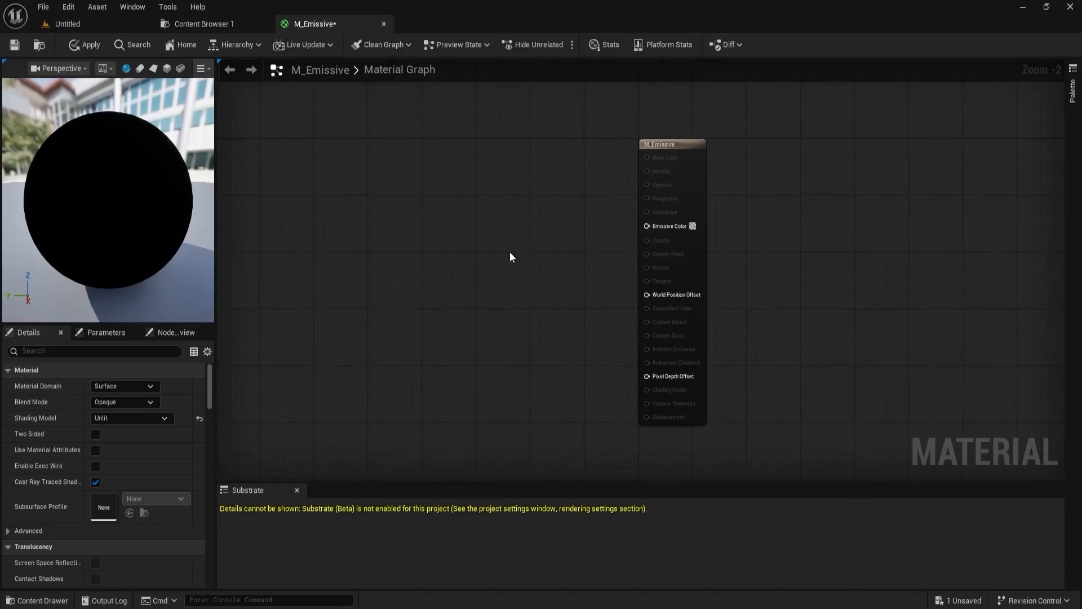
{"action": "left_click", "coordinate": [677, 148]}
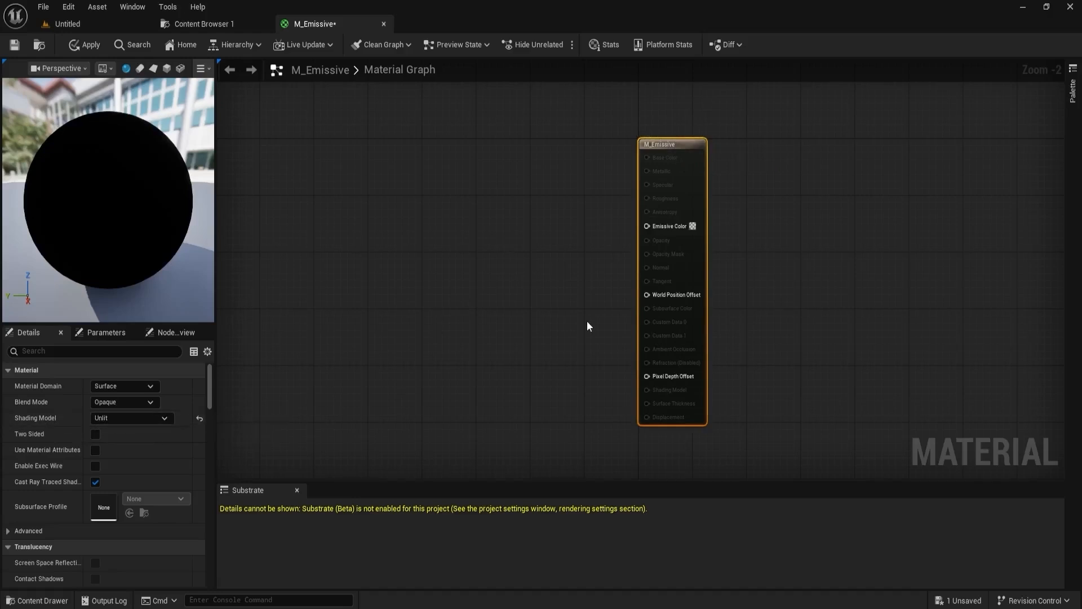
{"action": "mouse_move", "coordinate": [539, 234]}
{"action": "right_mouse_down"}
{"action": "mouse_move", "coordinate": [556, 230]}
{"action": "mouse_move", "coordinate": [553, 251]}
{"action": "mouse_move", "coordinate": [559, 243]}
{"action": "right_mouse_up"}
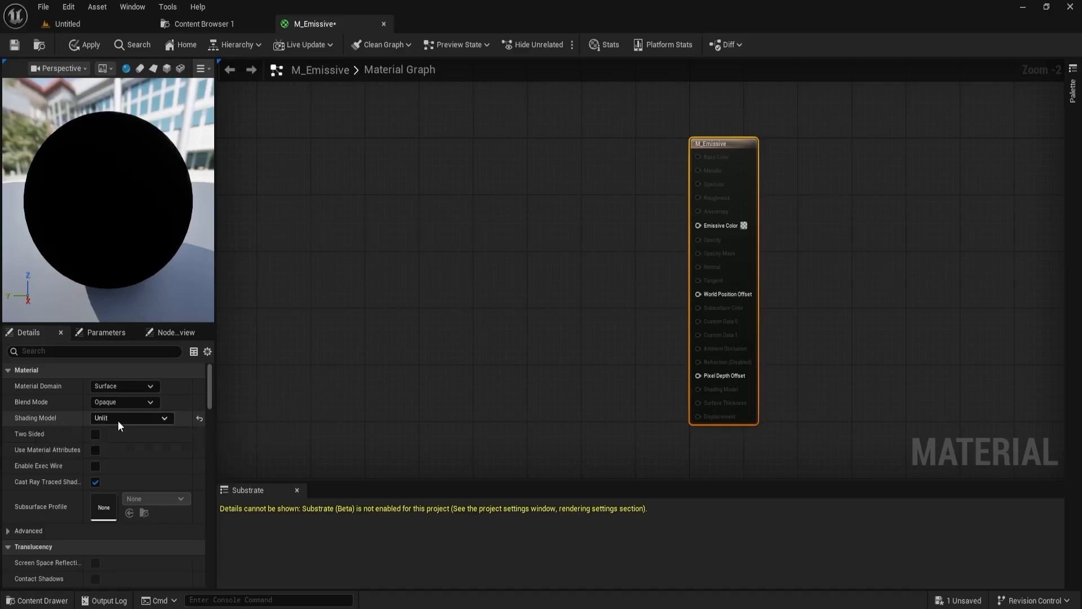
{"action": "right_click_drag", "start_coordinate": [526, 236], "coordinate": [546, 248]}
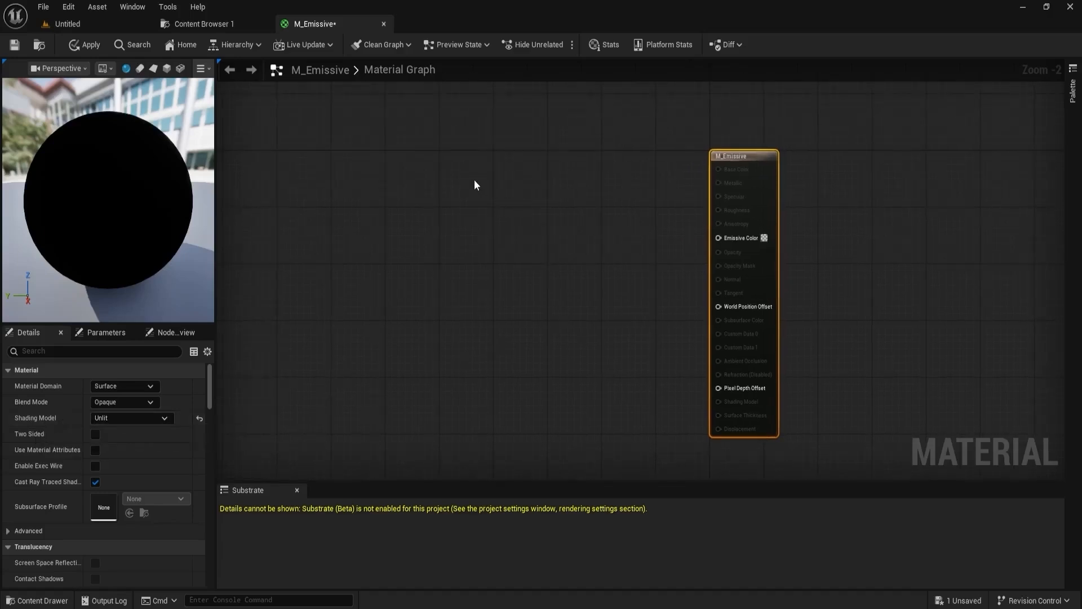
{"action": "left_click", "coordinate": [442, 184]}
- Search the node list for "vector 3" and add a Make Vector3 node below the constant
{"action": "right_click", "coordinate": [468, 297]}
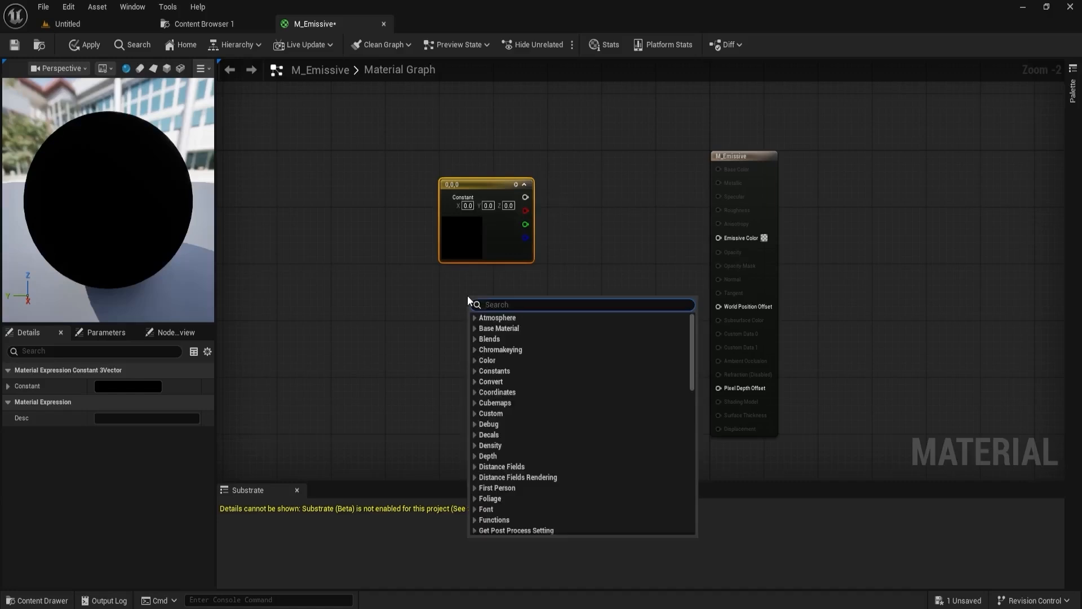
{"action": "type", "text": "v"}
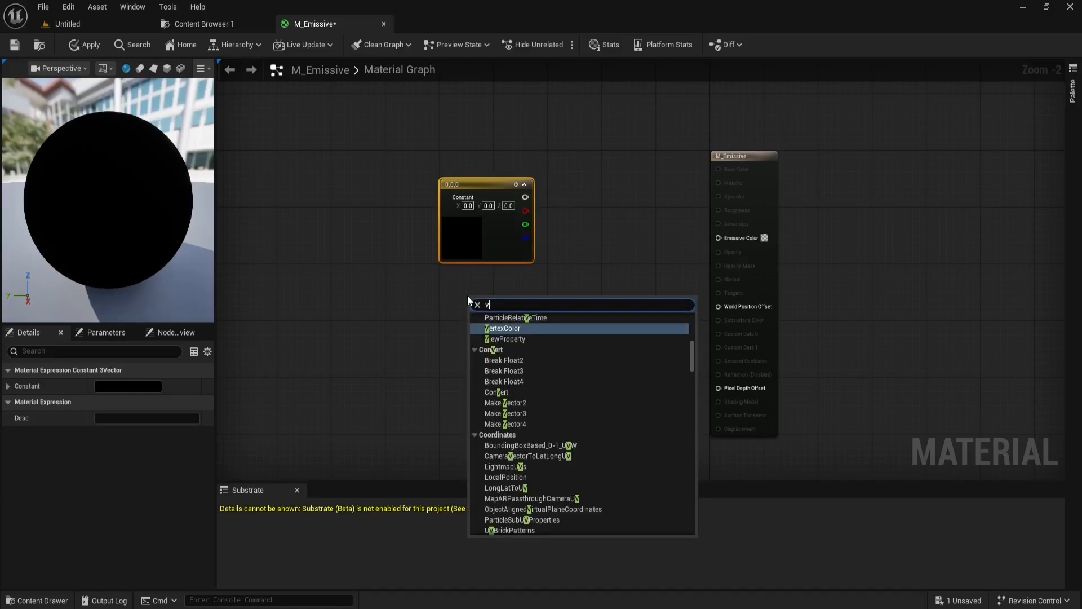
{"action": "type", "text": "ector"}
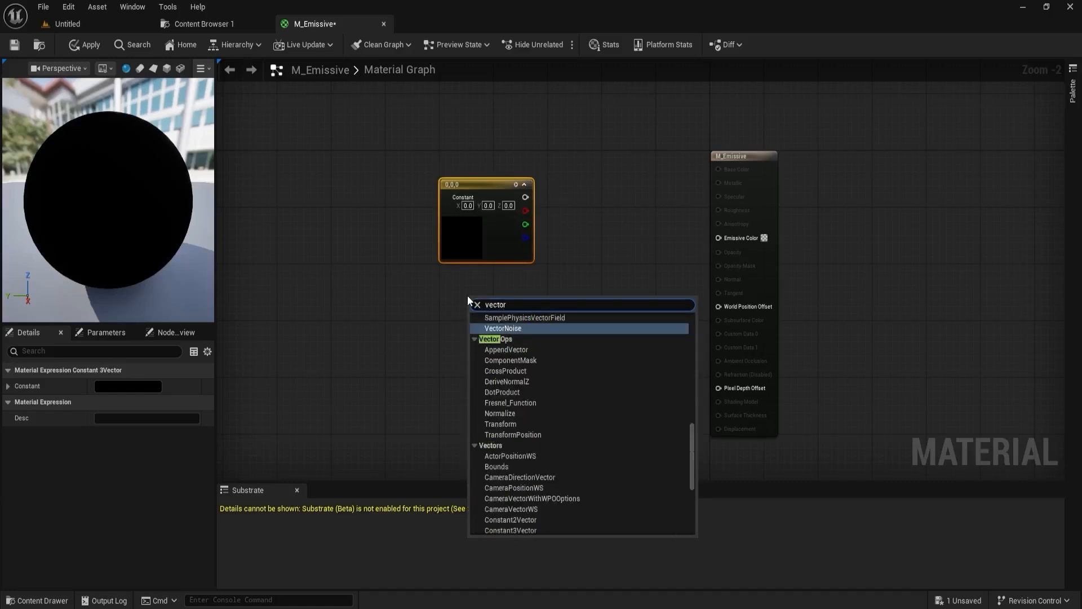
{"action": "type", "text": " 3"}
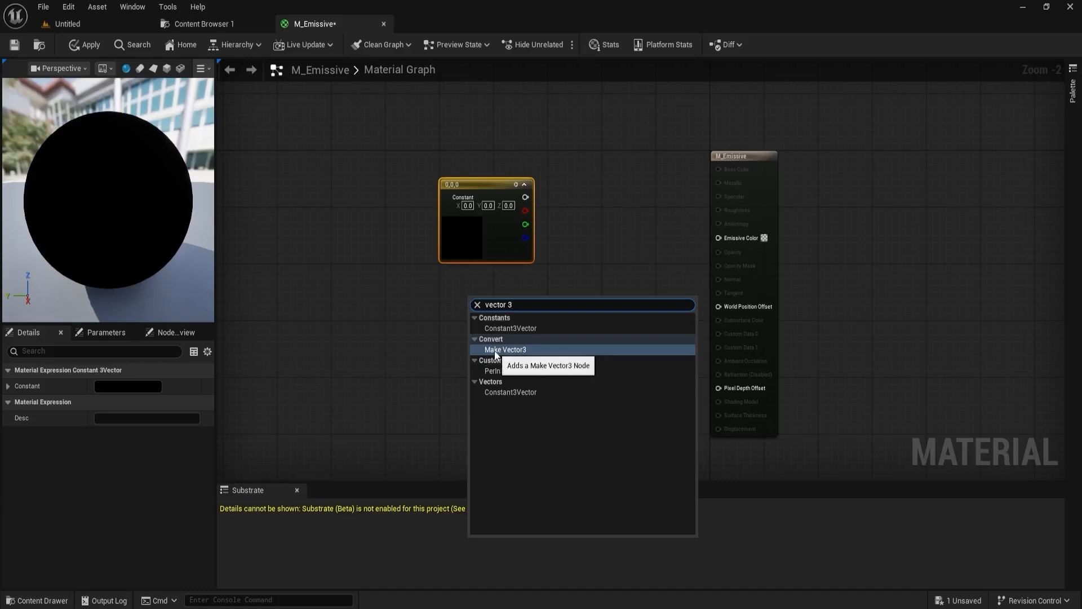
{"action": "left_click", "coordinate": [514, 350]}
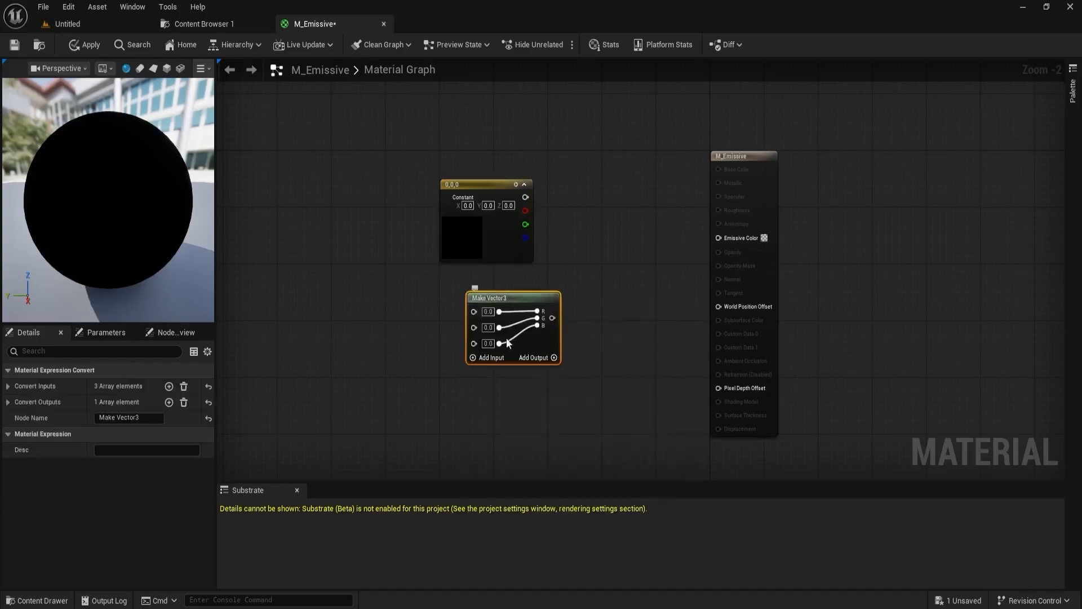
- Search the node list for "vector 3" and add a second Constant3Vector node beside the Make Vector3 node
{"action": "right_click", "coordinate": [325, 273]}
{"action": "type", "text": "vec"}
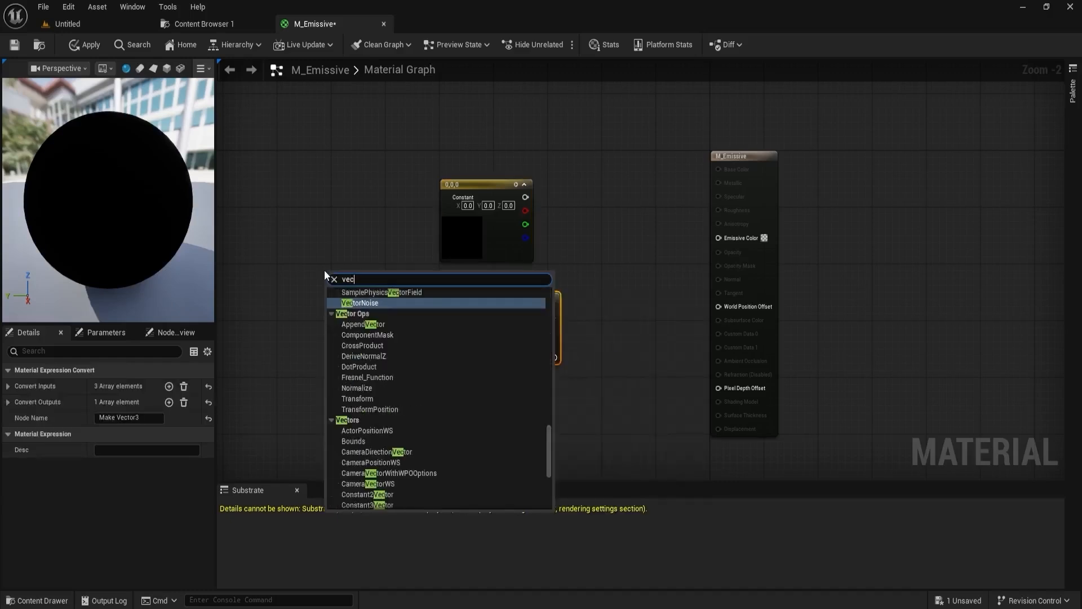
{"action": "type", "text": "tor 3"}
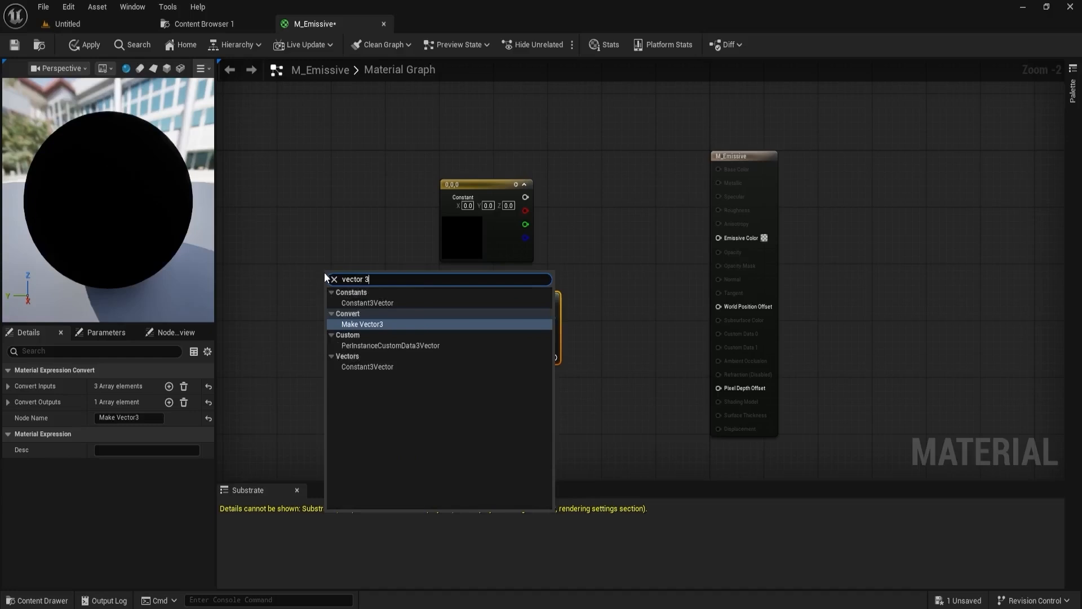
{"action": "left_click", "coordinate": [364, 367]}
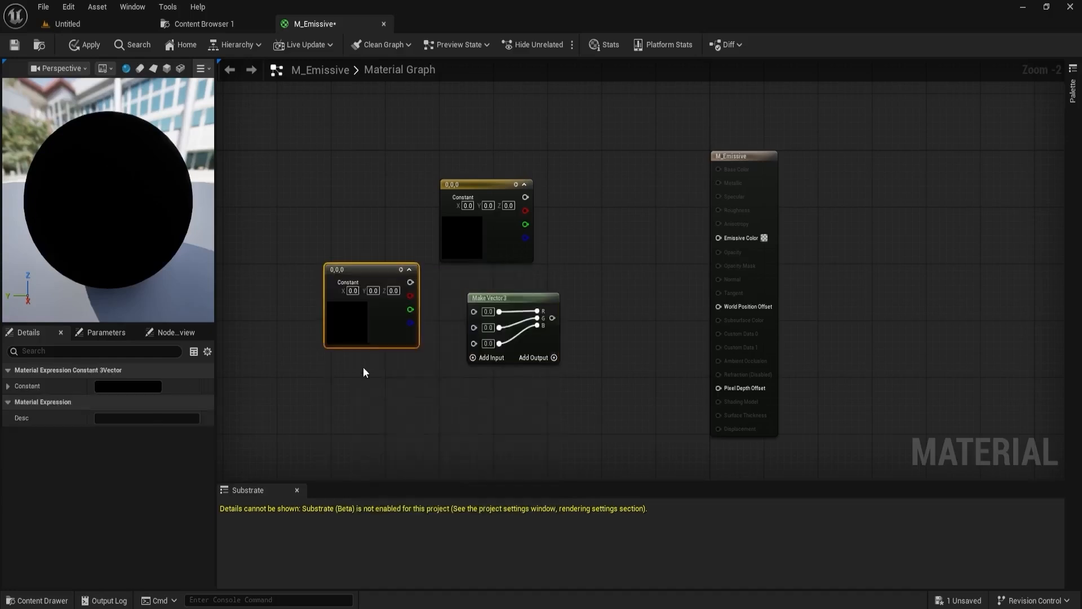
- Delete the Make Vector3 node and the second Constant3Vector node together
{"action": "left_click_drag", "start_coordinate": [335, 352], "coordinate": [546, 415]}
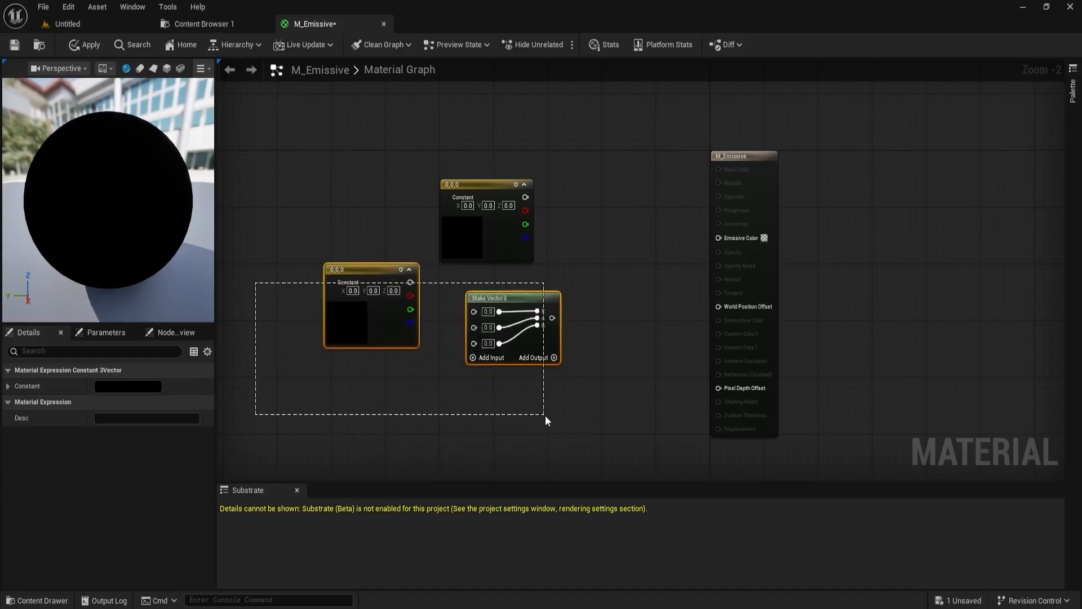
{"action": "key", "text": "Delete"}
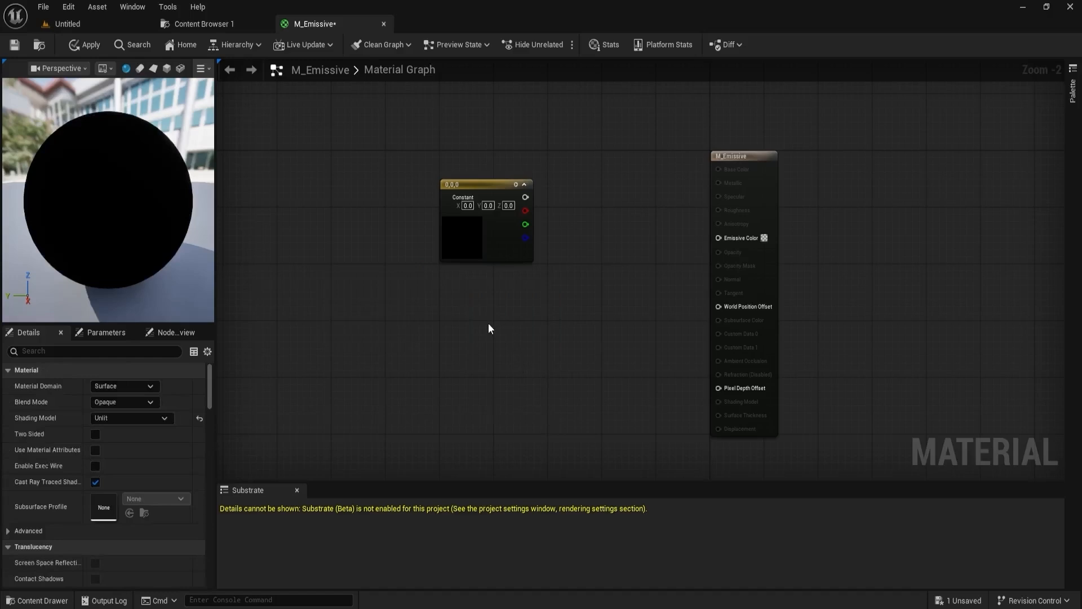
- Reposition the remaining Constant3Vector node and set its color to bright cyan (R 0.167, G 0.954, B 1.0)
{"action": "left_click_drag", "start_coordinate": [501, 233], "coordinate": [448, 251]}
{"action": "double_click", "coordinate": [432, 244]}
{"action": "mouse_move", "coordinate": [504, 341]}
{"action": "left_mouse_down"}
{"action": "mouse_move", "coordinate": [484, 363]}
{"action": "mouse_move", "coordinate": [457, 336]}
{"action": "left_mouse_up"}
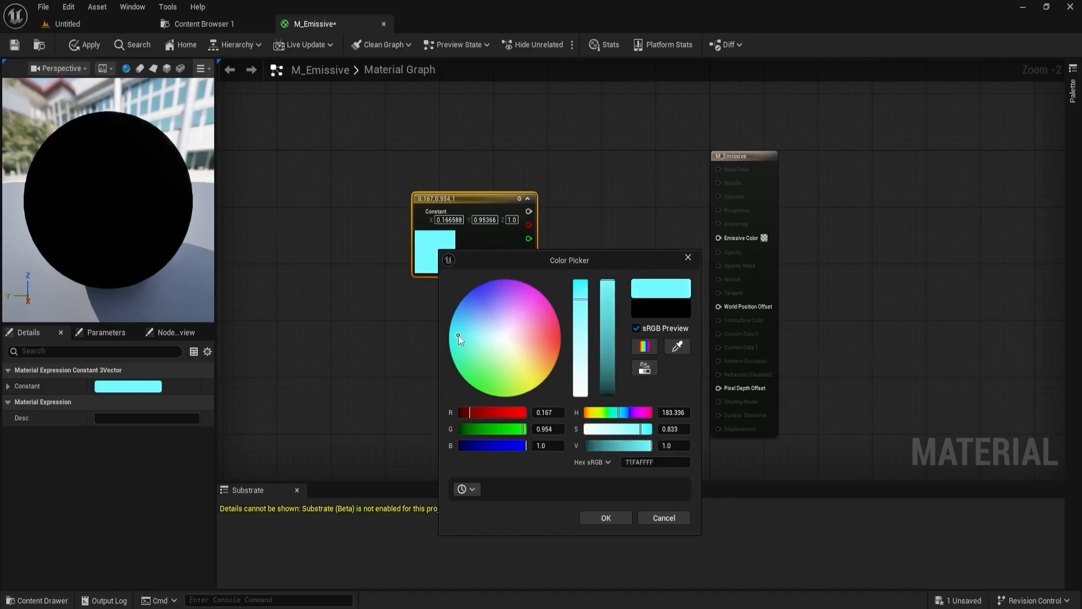
{"action": "left_click", "coordinate": [607, 517]}
{"action": "left_click", "coordinate": [531, 348]}
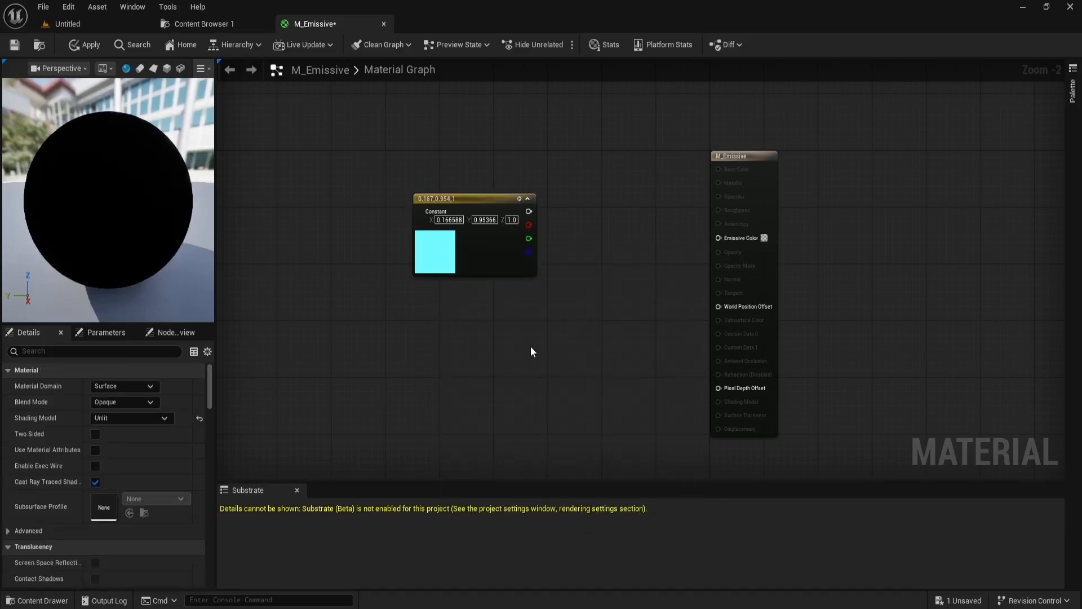
- Add a Multiply node and connect the cyan color constant's output to its A input
{"action": "right_click", "coordinate": [555, 304]}
{"action": "type", "text": "multi"}
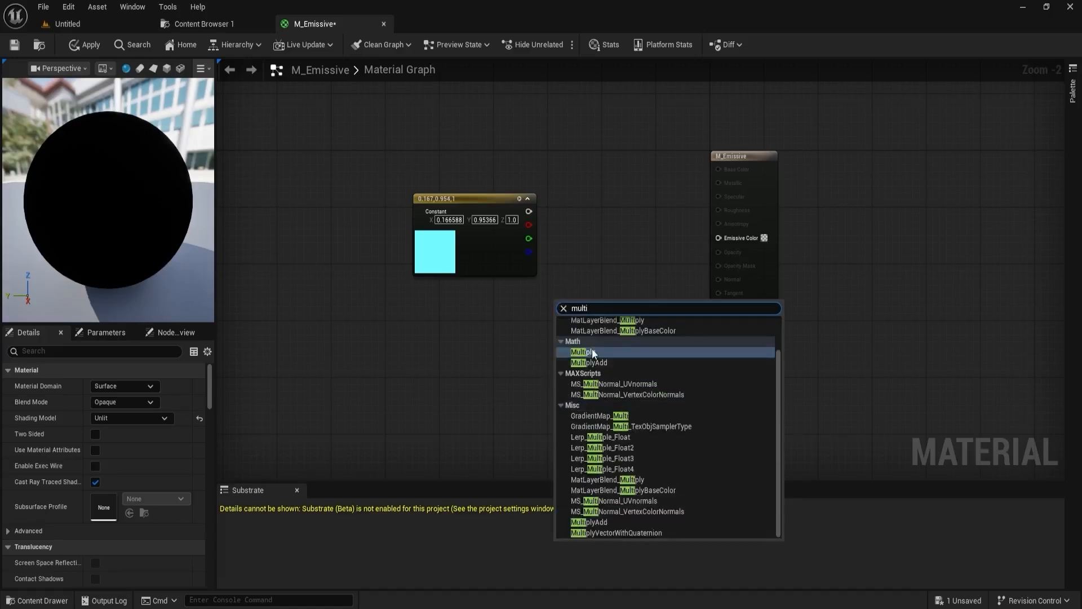
{"action": "left_click", "coordinate": [584, 352]}
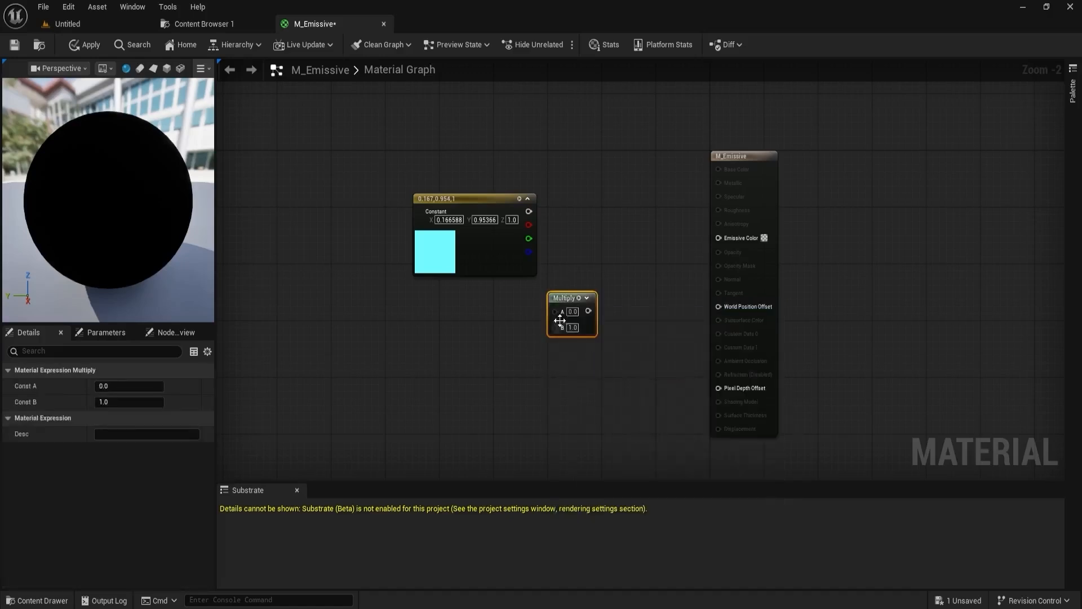
{"action": "left_click_drag", "start_coordinate": [530, 212], "coordinate": [602, 288]}
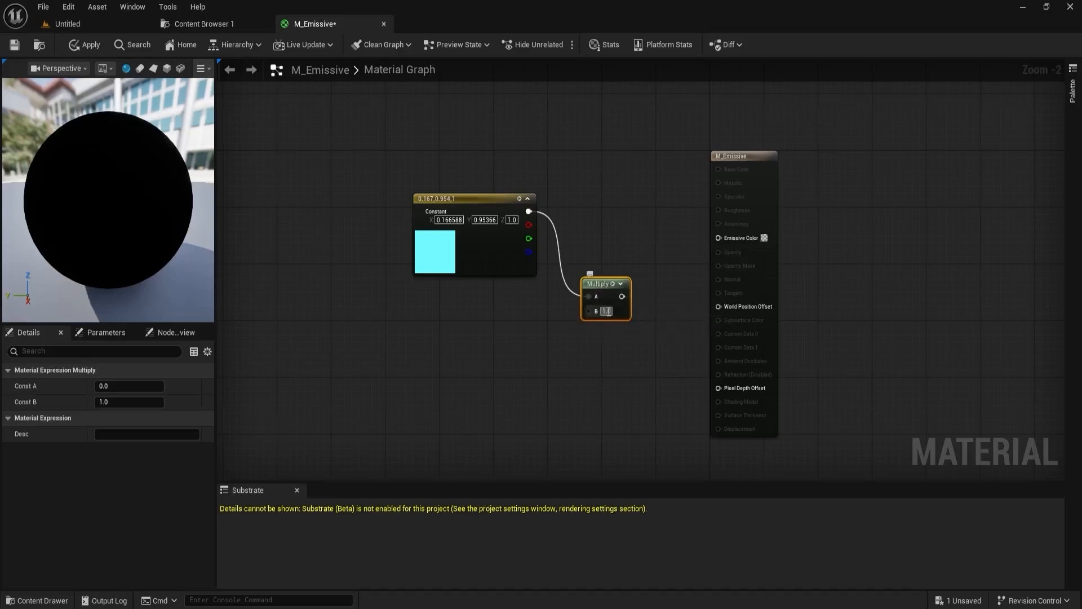
- Connect the Multiply node's output to the Emissive Color input of the result node
{"action": "left_click_drag", "start_coordinate": [622, 297], "coordinate": [724, 239]}
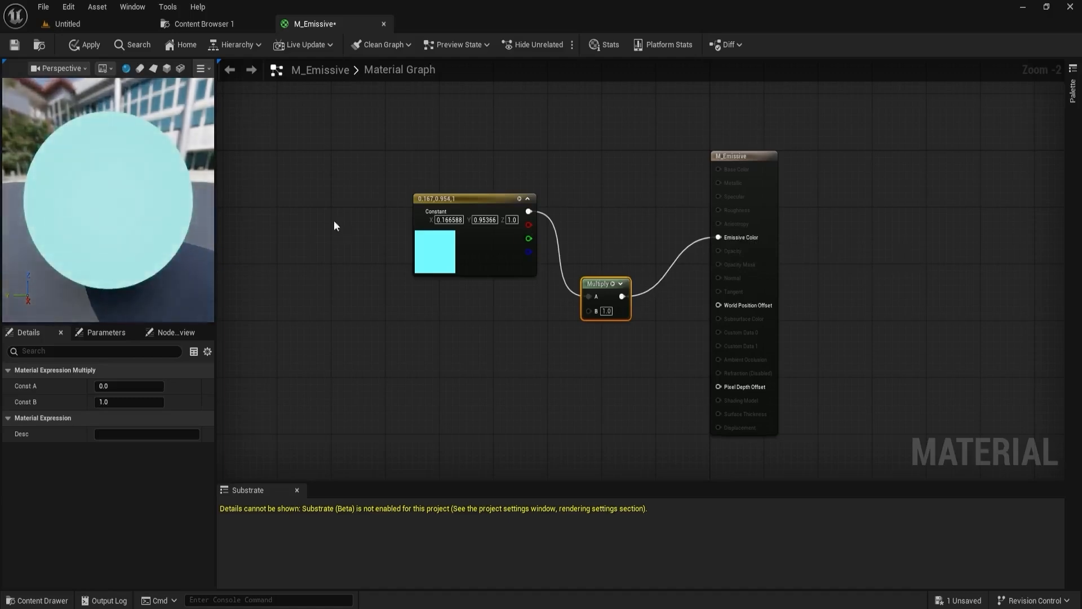
{"action": "scroll", "coordinate": [146, 216], "scroll_direction": "down", "scroll_amount": 2}
{"action": "right_click_drag", "start_coordinate": [380, 159], "coordinate": [436, 185]}
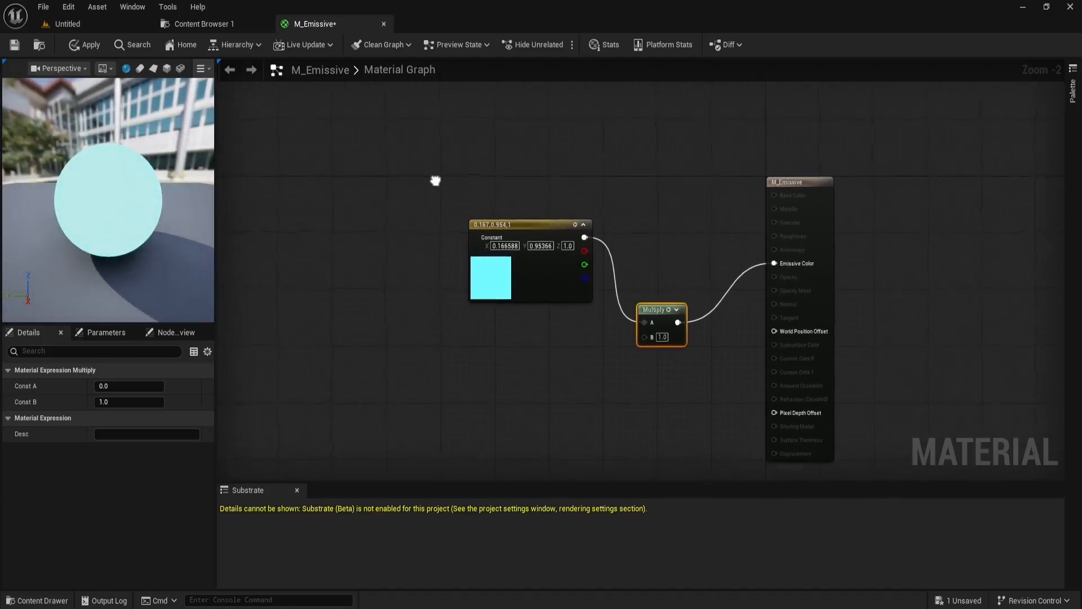
- Open the Materials folder in the full-window content browser and select the M_Emissive asset
{"action": "left_click", "coordinate": [39, 44]}
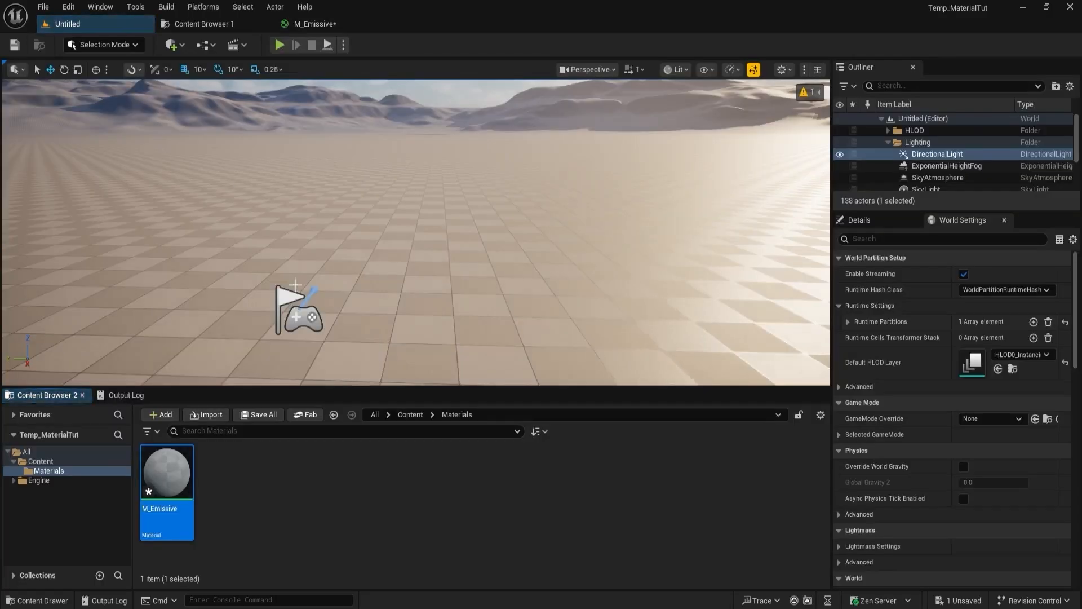
{"action": "left_click", "coordinate": [320, 21]}
{"action": "left_click", "coordinate": [212, 25]}
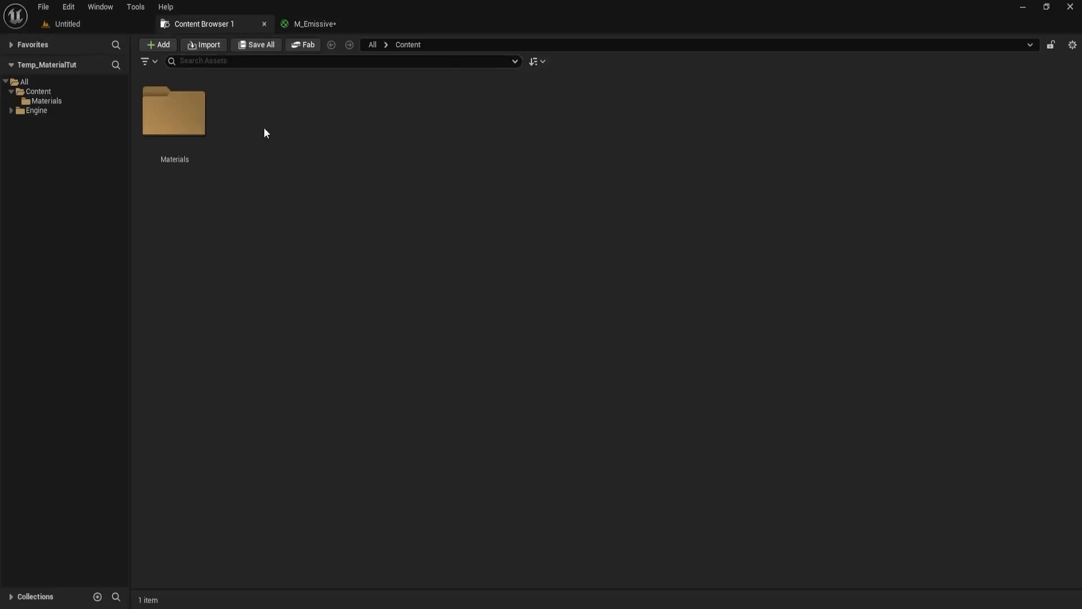
{"action": "left_click", "coordinate": [189, 116]}
{"action": "double_click", "coordinate": [188, 117]}
{"action": "right_click", "coordinate": [181, 106]}
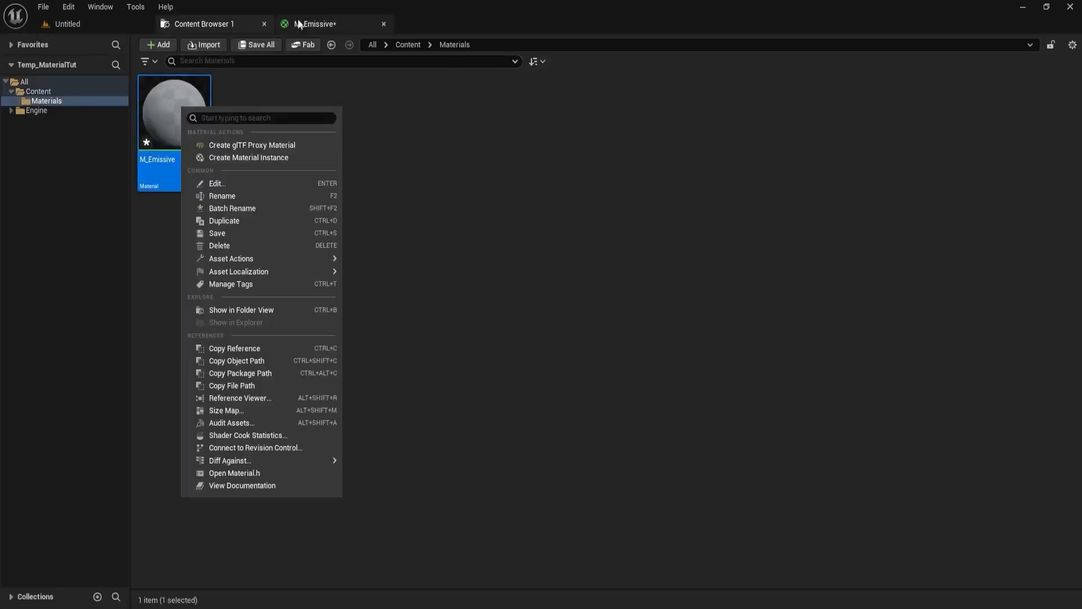
- Apply the graph changes to M_Emissive and return to its asset in the content browser
{"action": "left_click", "coordinate": [321, 23]}
{"action": "left_click", "coordinate": [72, 49]}
{"action": "left_click", "coordinate": [215, 26]}
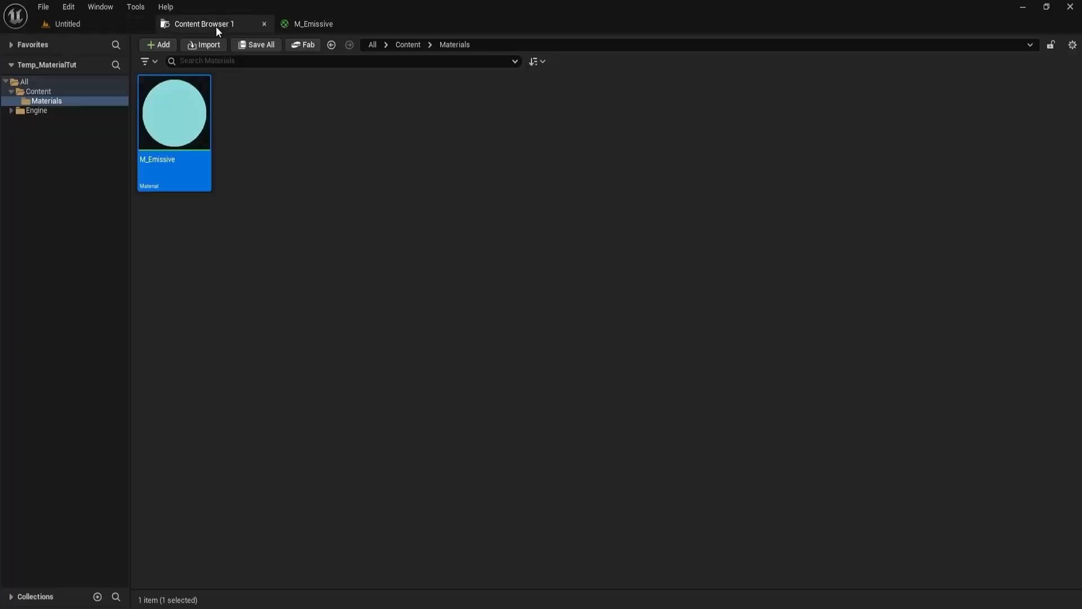
- Create a material instance from M_Emissive and name it MI_Emissive_Blue
{"action": "right_click", "coordinate": [184, 105]}
{"action": "left_click", "coordinate": [248, 161]}
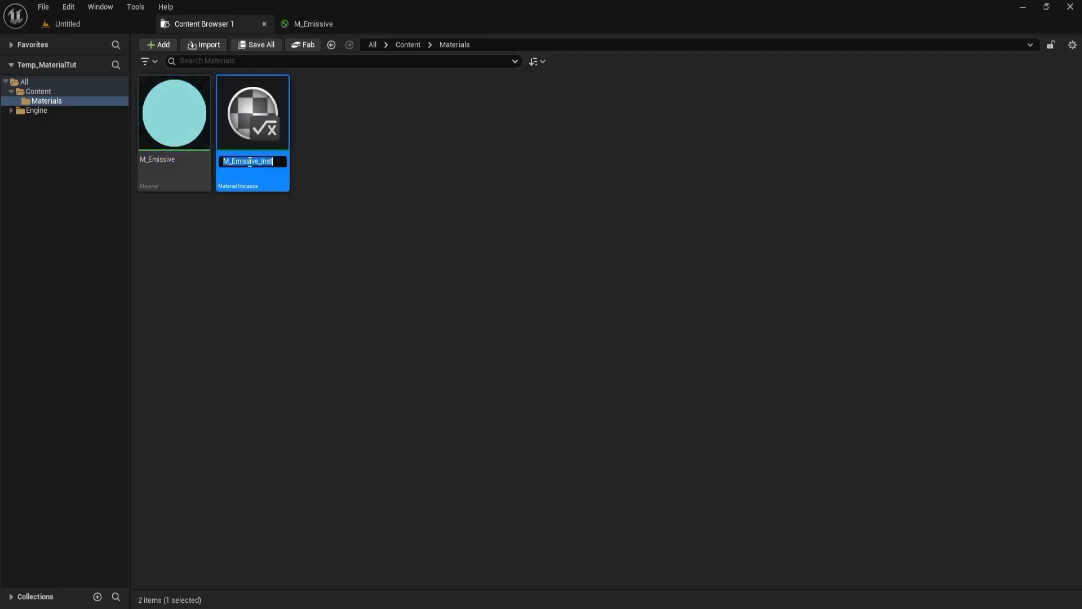
{"action": "key", "text": "End"}
{"action": "key", "text": "BackSpace"}
{"action": "key", "text": "BackSpace"}
{"action": "key", "text": "BackSpace"}
{"action": "key", "text": "BackSpace"}
{"action": "key", "text": "Home"}
{"action": "key", "text": "Right"}
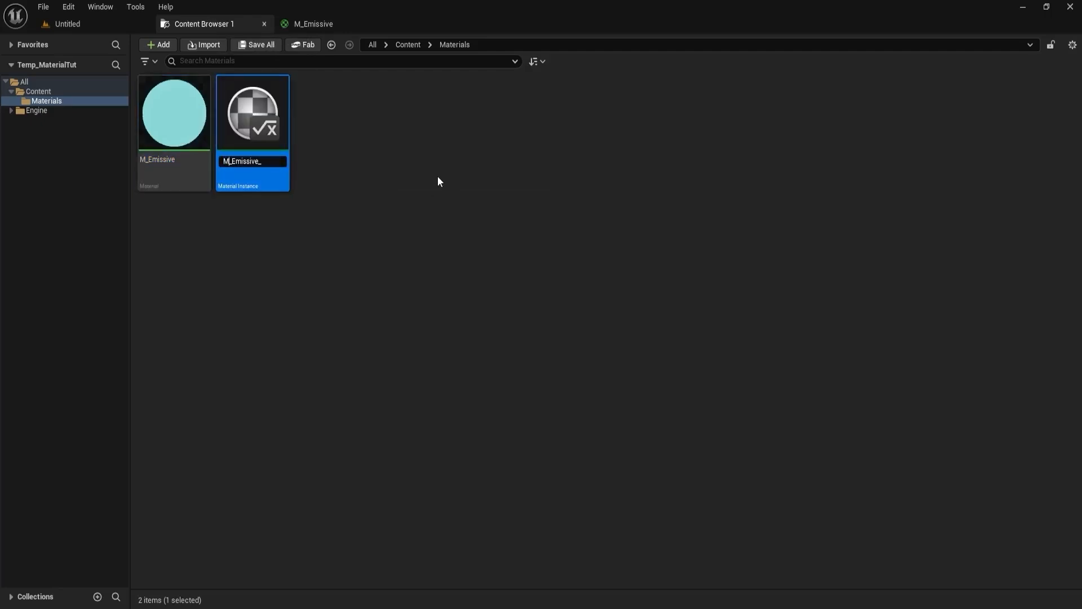
{"action": "type", "text": "I"}
{"action": "key", "text": "End"}
{"action": "type", "text": "Blue"}
{"action": "key", "text": "Return"}
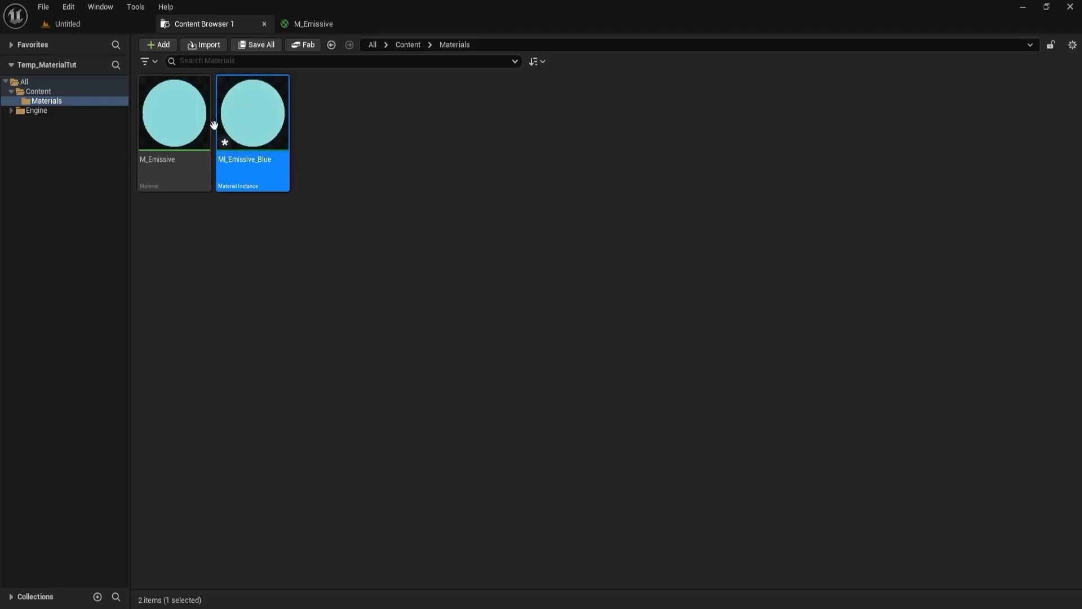
- Open the MI_Emissive_Blue instance, save it and return to the level
{"action": "double_click", "coordinate": [272, 113]}
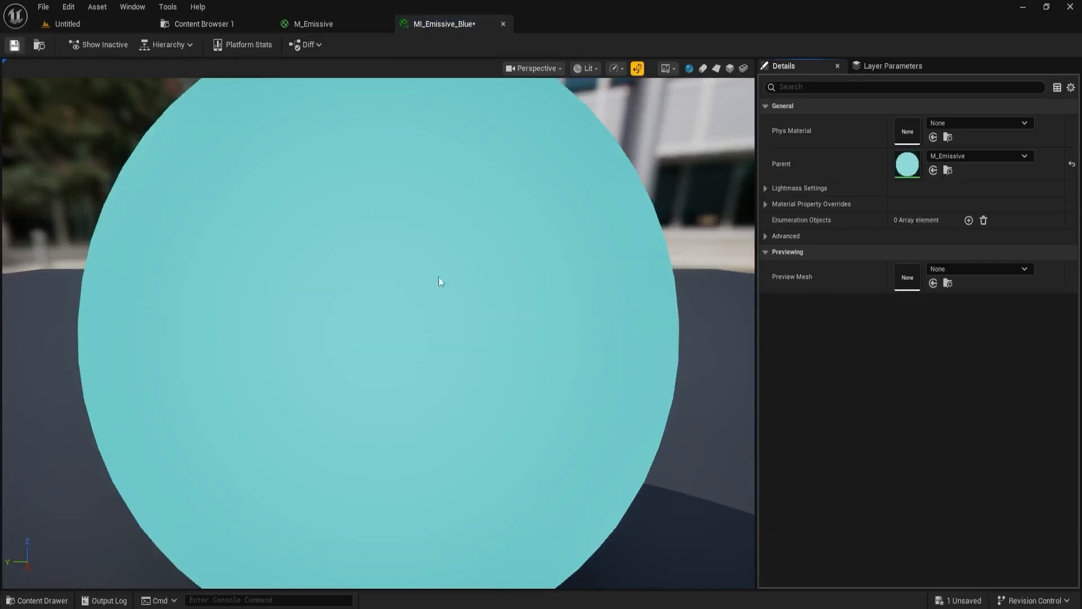
{"action": "scroll", "coordinate": [439, 276], "scroll_direction": "down", "scroll_amount": 5}
{"action": "left_click", "coordinate": [124, 23]}
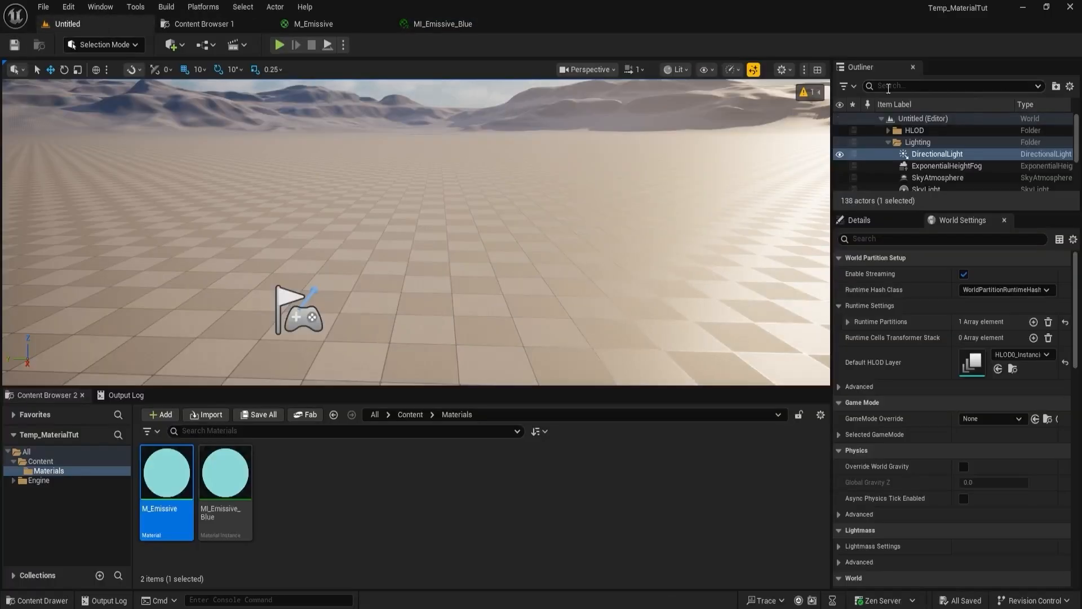
- Show the Place Actors list and place a Cube shape in the level near the player start
{"action": "left_click", "coordinate": [135, 6]}
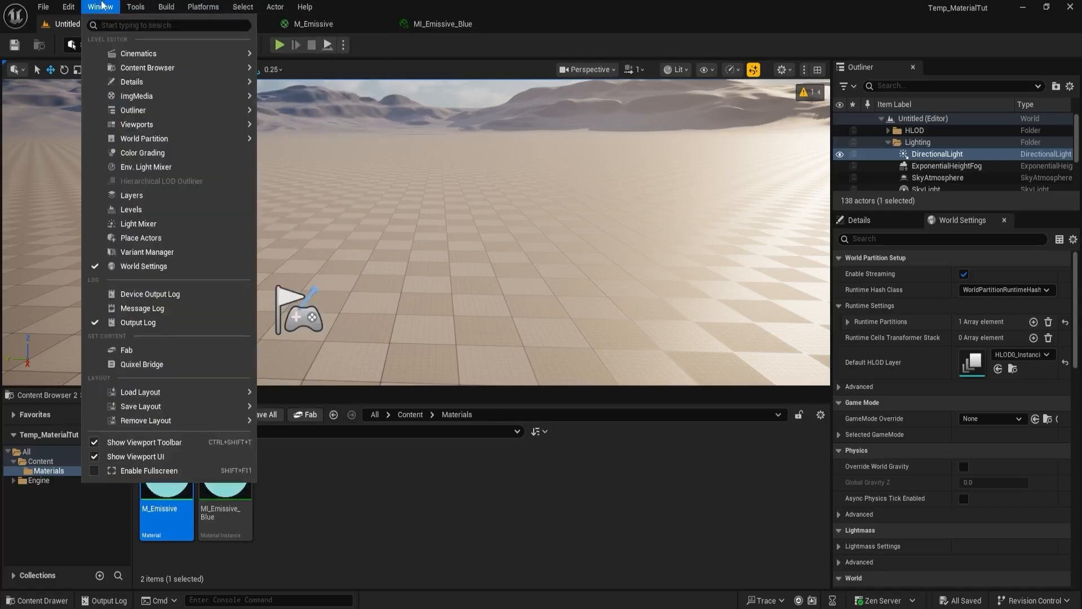
{"action": "mouse_move", "coordinate": [168, 130]}
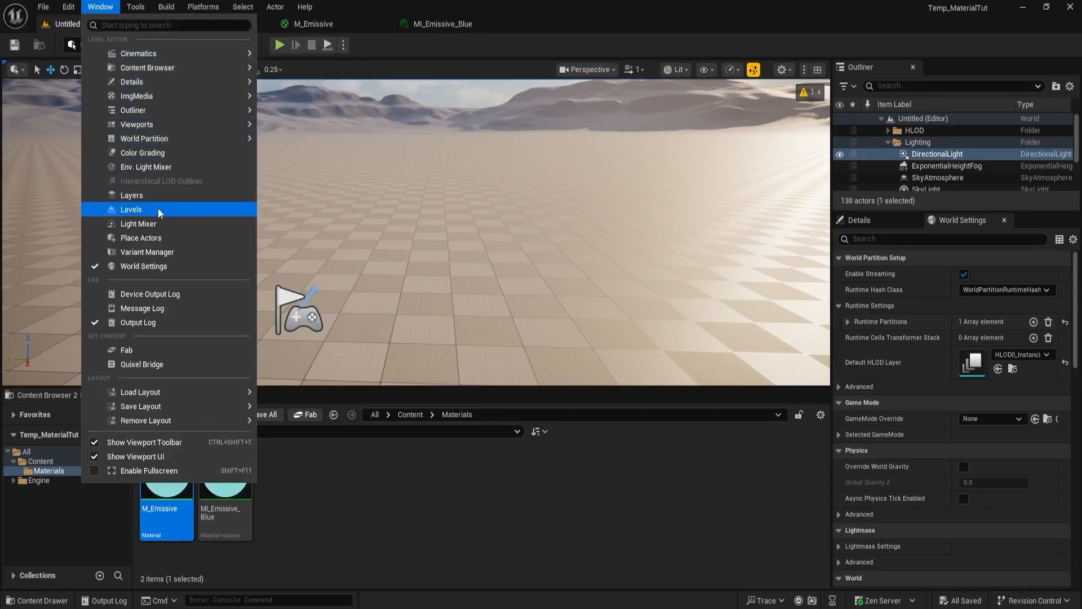
{"action": "left_click", "coordinate": [159, 238]}
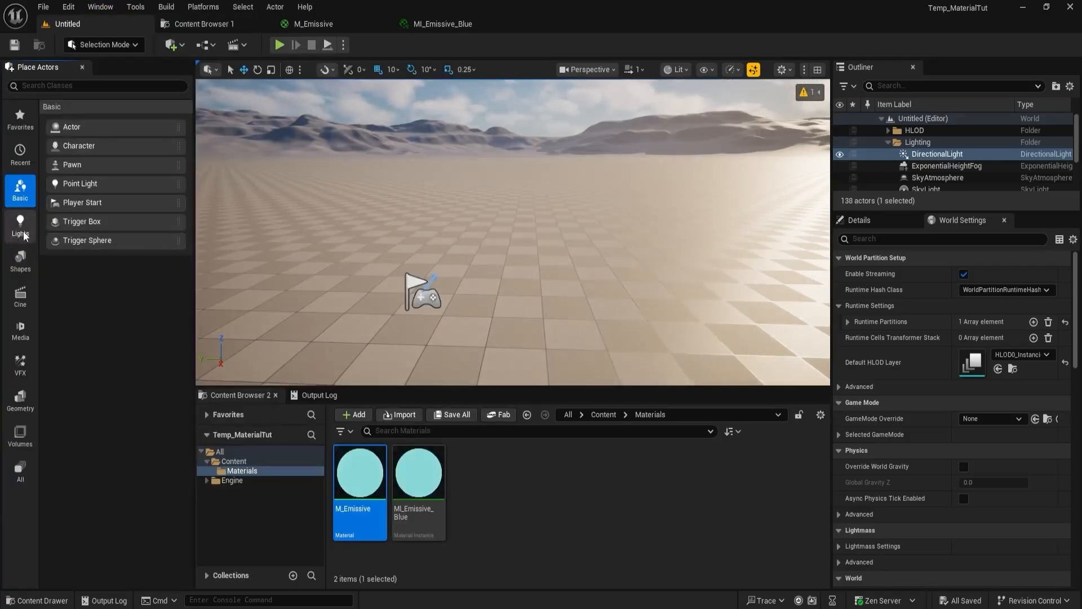
{"action": "left_click", "coordinate": [20, 260]}
{"action": "left_click_drag", "start_coordinate": [81, 127], "coordinate": [462, 239]}
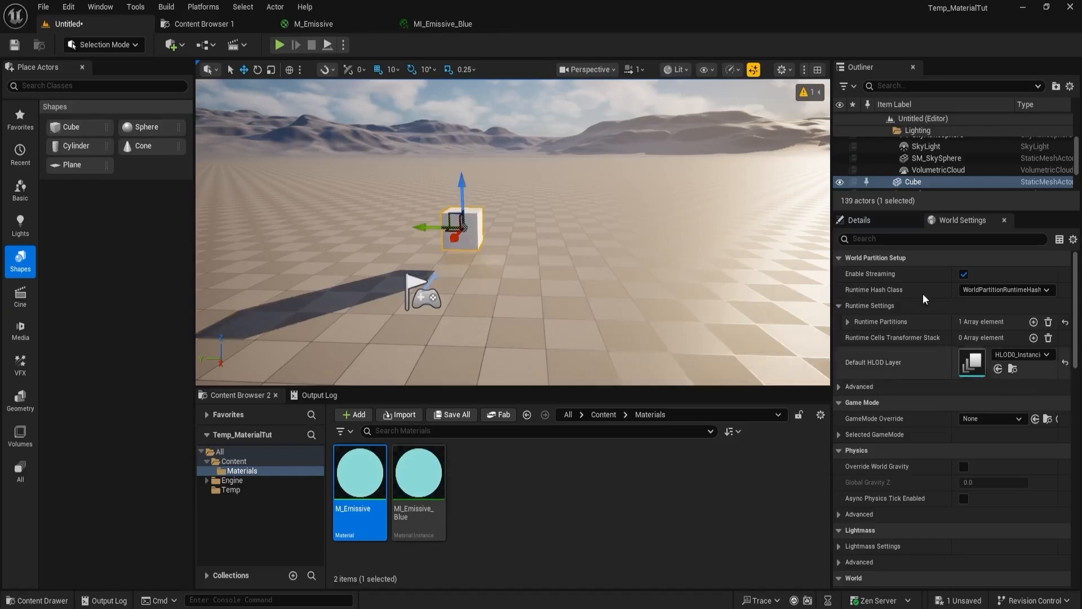
- Lock the cube's scale proportions, scale it uniformly to 0.5 and snap it down to the floor
{"action": "left_click", "coordinate": [859, 220]}
{"action": "left_click", "coordinate": [946, 411]}
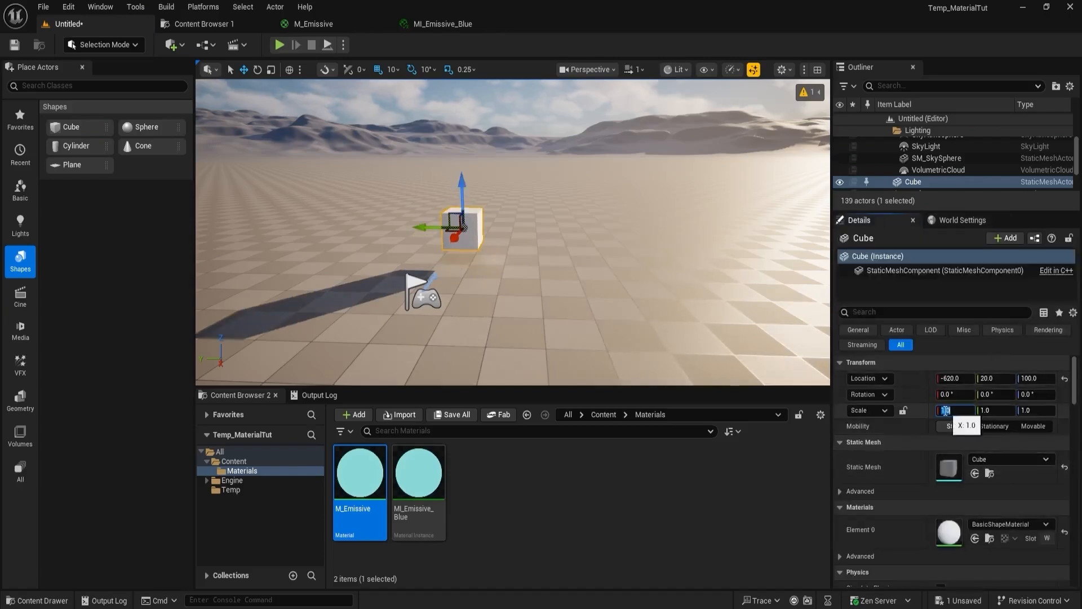
{"action": "left_click", "coordinate": [902, 410]}
{"action": "left_click", "coordinate": [945, 411]}
{"action": "type", "text": "0.5"}
{"action": "key", "text": "Return"}
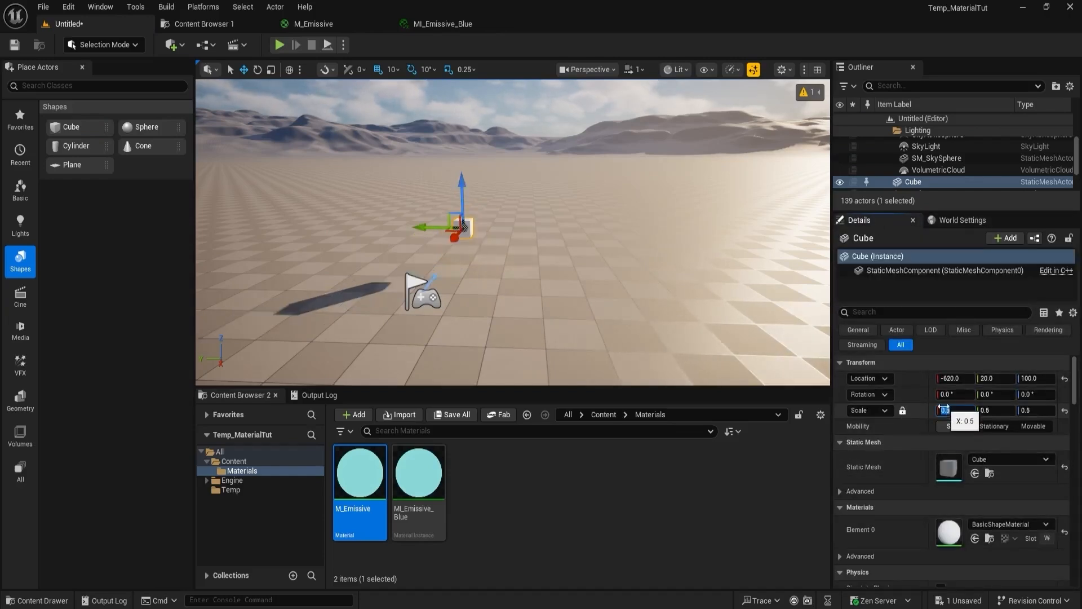
{"action": "key", "text": "End"}
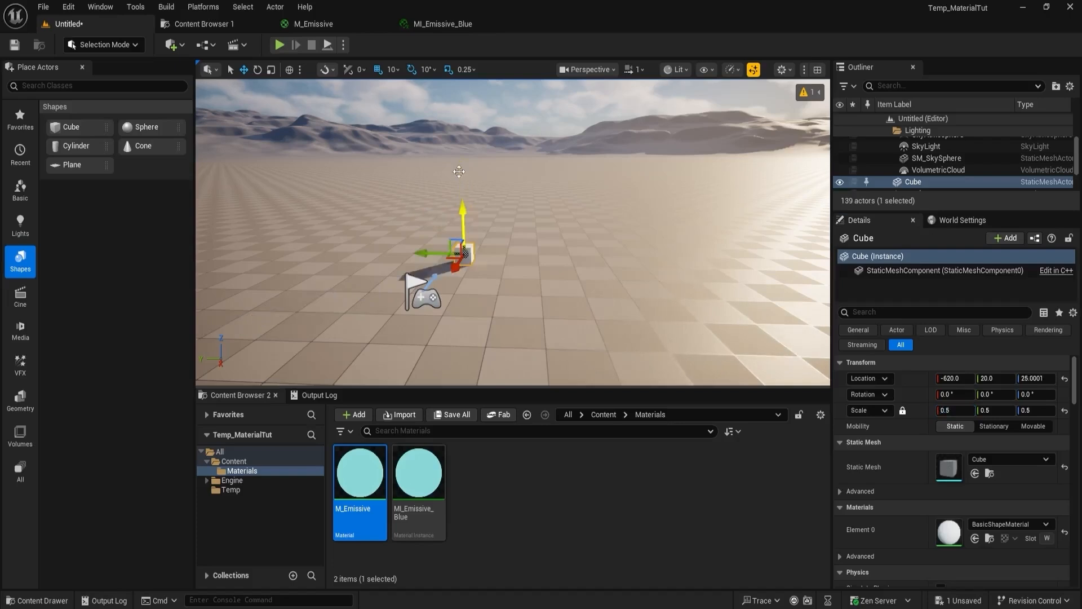
- Assign MI_Emissive_Blue to the cube's Element 0 material slot
{"action": "key", "text": "w"}
{"action": "mouse_move", "coordinate": [494, 278]}
{"action": "right_mouse_down"}
{"action": "mouse_move", "coordinate": [488, 265]}
{"action": "mouse_move", "coordinate": [477, 293]}
{"action": "mouse_move", "coordinate": [485, 282]}
{"action": "right_mouse_up"}
{"action": "left_click", "coordinate": [418, 474]}
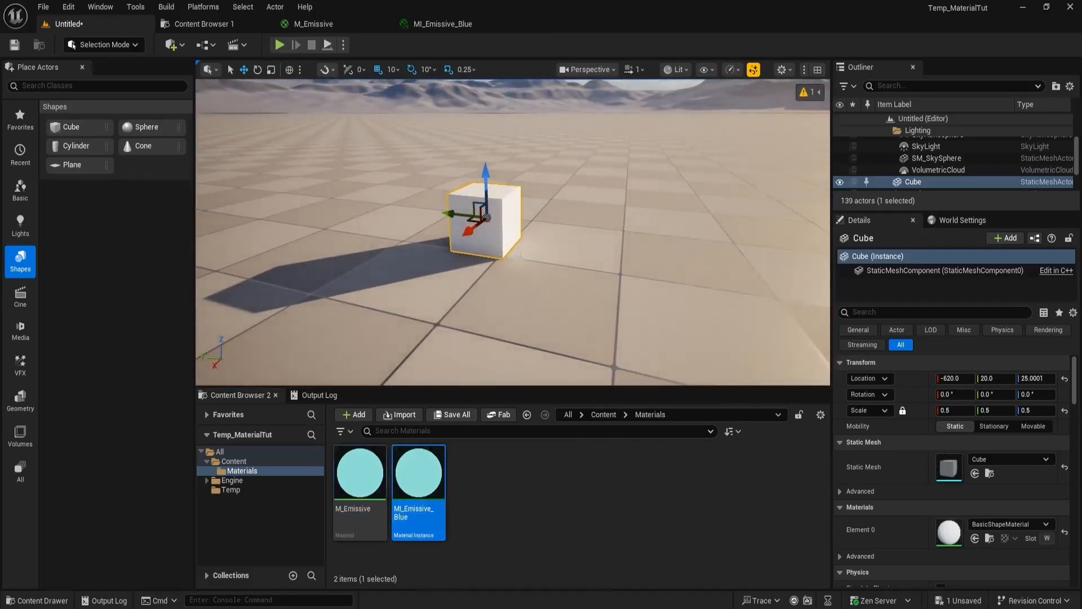
{"action": "left_click", "coordinate": [975, 538]}
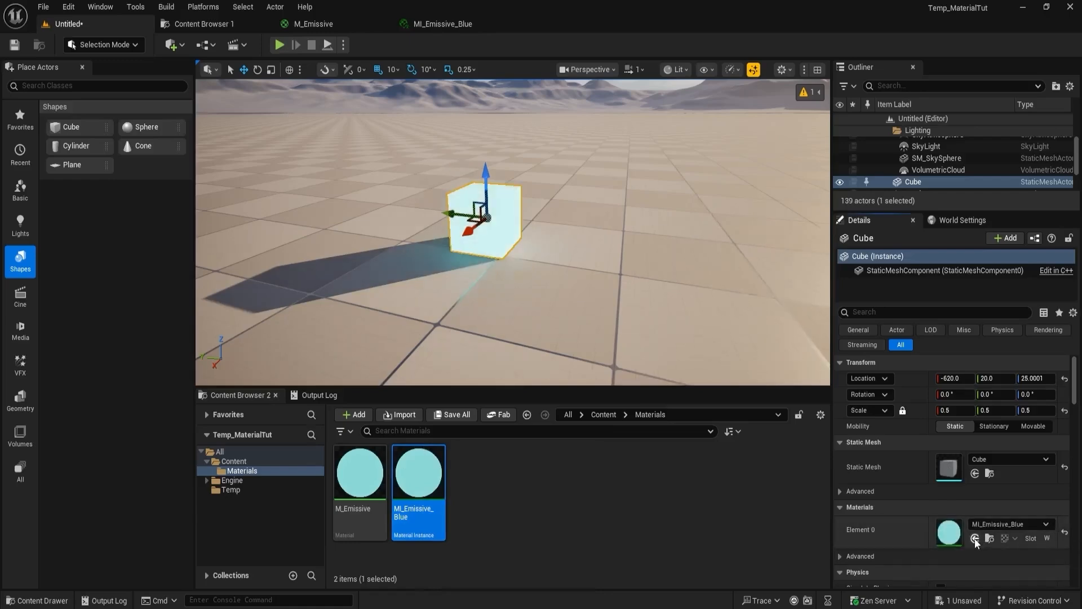
- Examine the emissive cube and its glow on the floor from different viewpoints in the level
{"action": "mouse_move", "coordinate": [477, 294]}
{"action": "right_mouse_down"}
{"action": "mouse_move", "coordinate": [451, 281]}
{"action": "mouse_move", "coordinate": [479, 279]}
{"action": "mouse_move", "coordinate": [428, 285]}
{"action": "mouse_move", "coordinate": [502, 279]}
{"action": "mouse_move", "coordinate": [437, 276]}
{"action": "mouse_move", "coordinate": [470, 276]}
{"action": "right_mouse_up"}
{"action": "key", "text": "s"}
{"action": "key", "text": "w"}
{"action": "key", "text": "a"}
{"action": "key", "text": "d"}
{"action": "key", "text": "a"}
{"action": "key", "text": "w"}
{"action": "key", "text": "s"}
{"action": "key", "text": "d"}
- Add a Post Process Volume to the level and reset its location to 0, 0, 0
{"action": "left_click", "coordinate": [78, 85]}
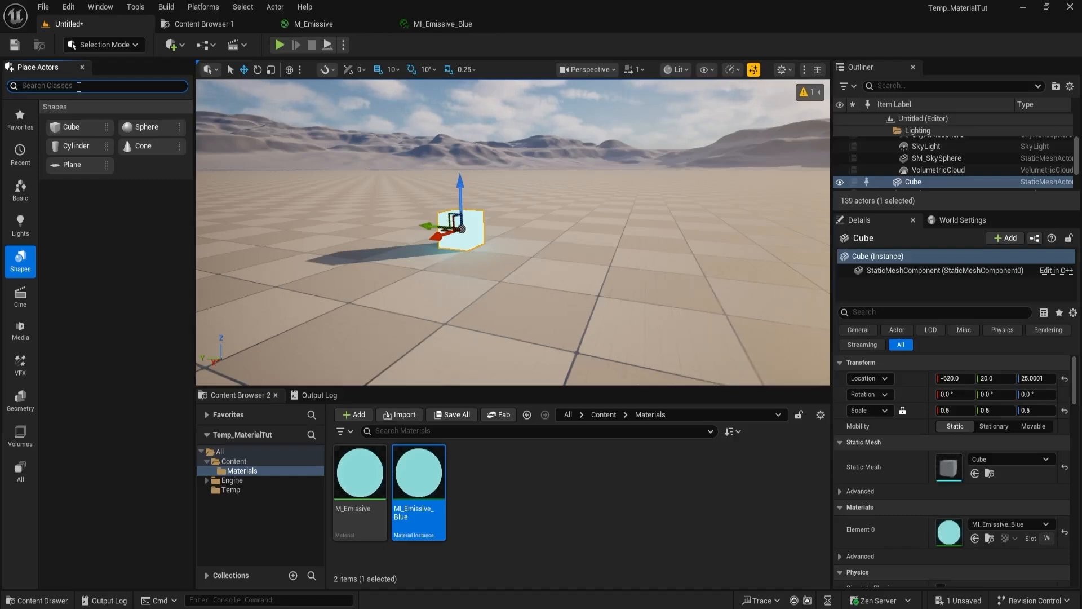
{"action": "type", "text": "post"}
{"action": "left_click_drag", "start_coordinate": [97, 113], "coordinate": [507, 241]}
{"action": "left_click", "coordinate": [1065, 394]}
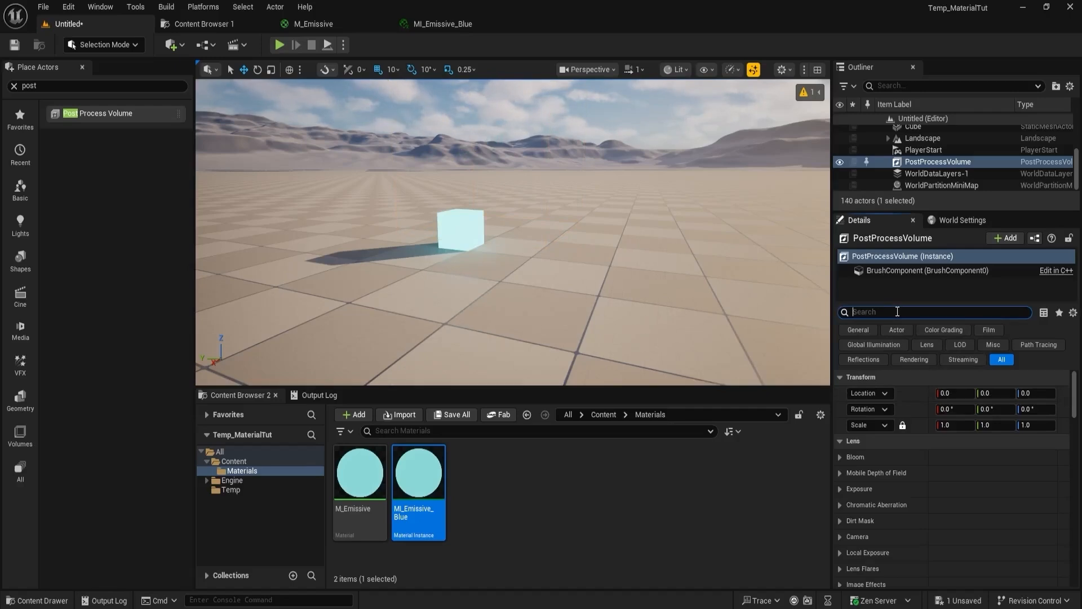
- Find the Infinite Extent (Unbound) setting of the Post Process Volume and enable it
{"action": "left_click", "coordinate": [897, 312]}
{"action": "type", "text": "unbo"}
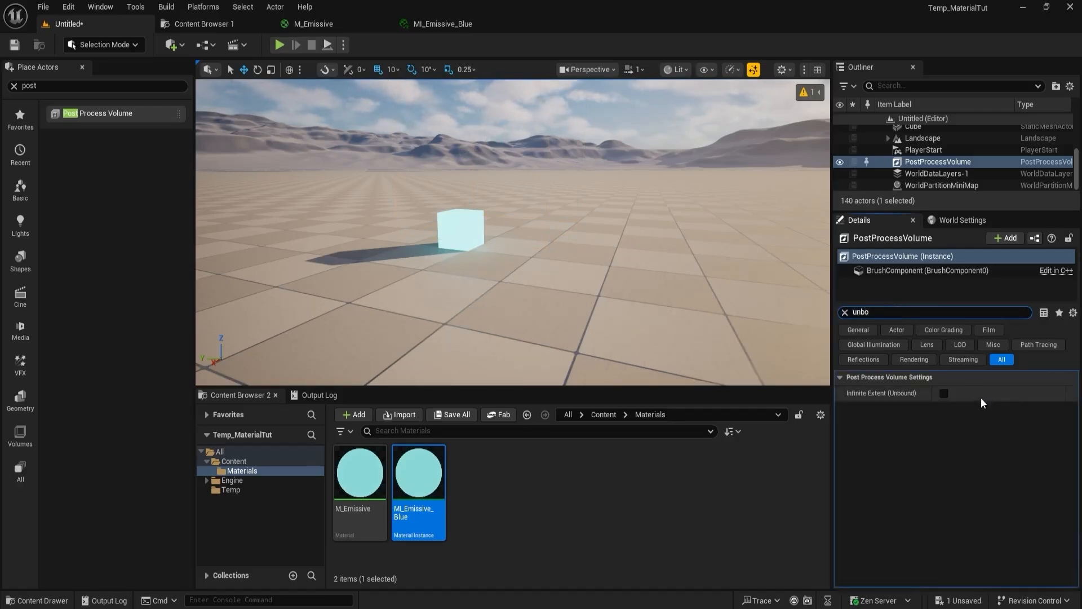
{"action": "left_click", "coordinate": [943, 393]}
- Clear the property filter and enable the Bloom Preferred Method override as Standard on the Post Process Volume
{"action": "left_click", "coordinate": [889, 313]}
{"action": "key", "text": "BackSpace"}
{"action": "key", "text": "BackSpace"}
{"action": "key", "text": "BackSpace"}
{"action": "key", "text": "BackSpace"}
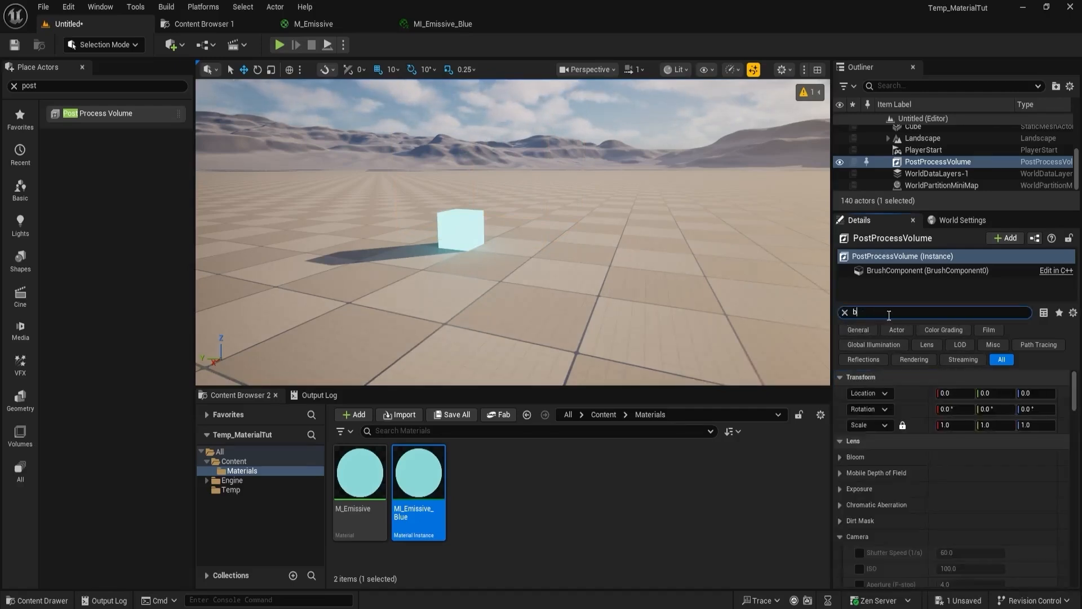
{"action": "type", "text": "b"}
{"action": "key", "text": "BackSpace"}
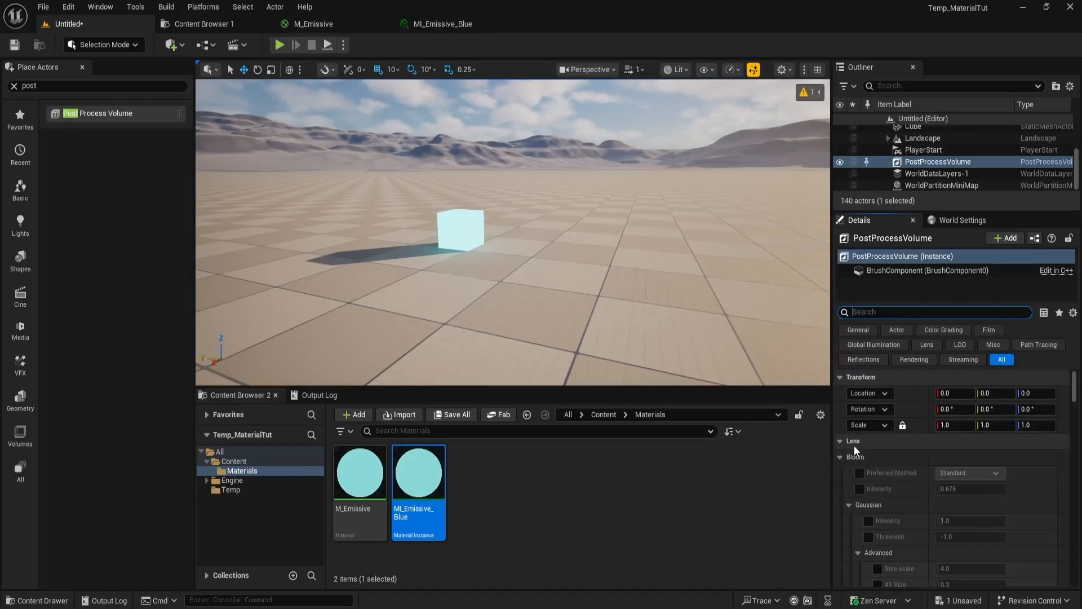
{"action": "scroll", "coordinate": [862, 445], "scroll_direction": "down", "scroll_amount": 2}
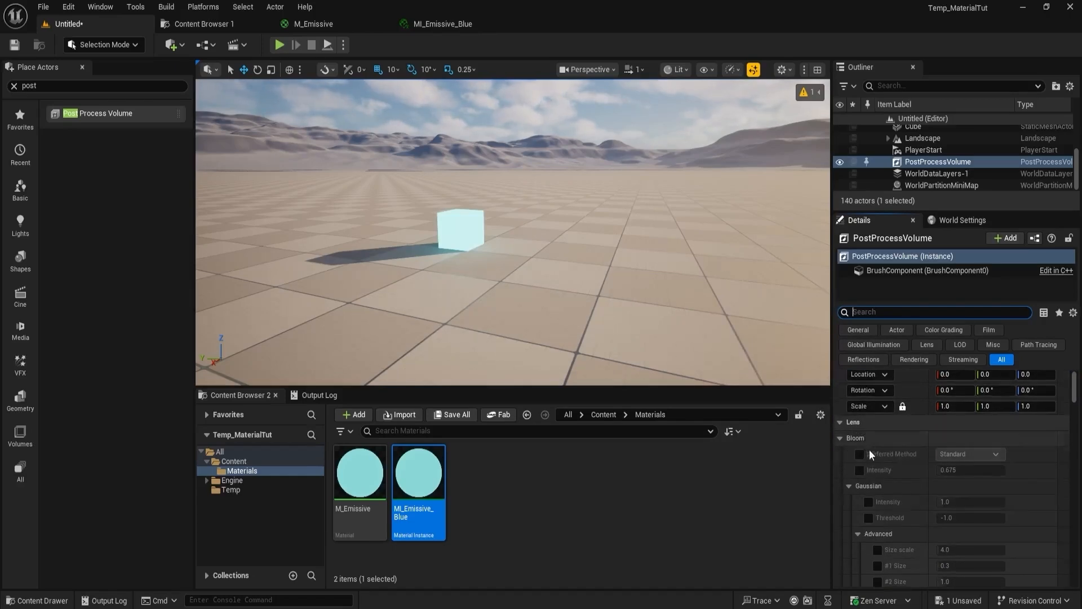
{"action": "left_click", "coordinate": [859, 435]}
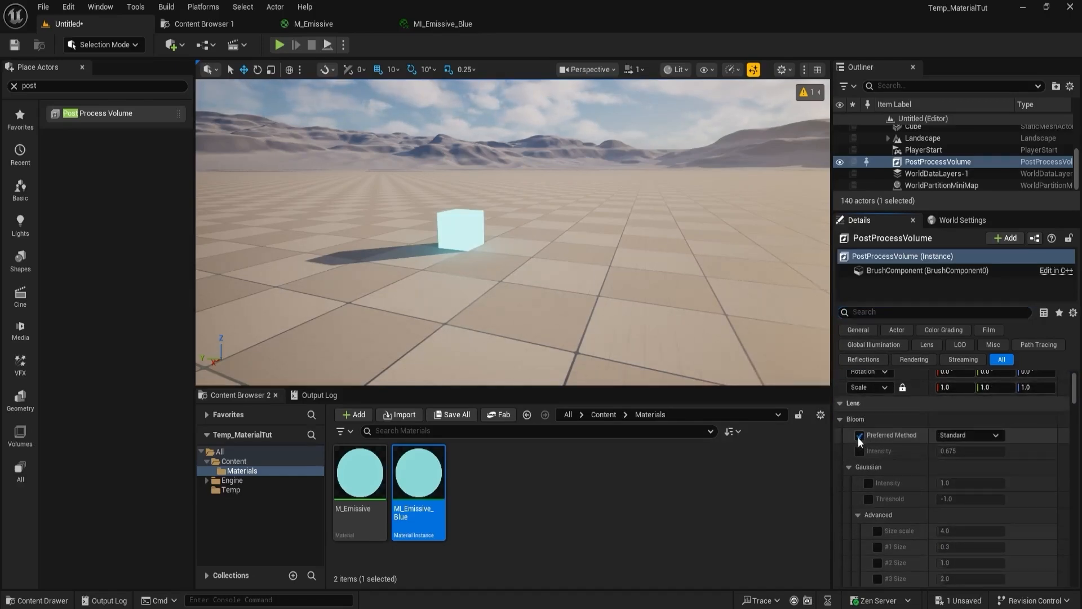
{"action": "left_click", "coordinate": [14, 44]}
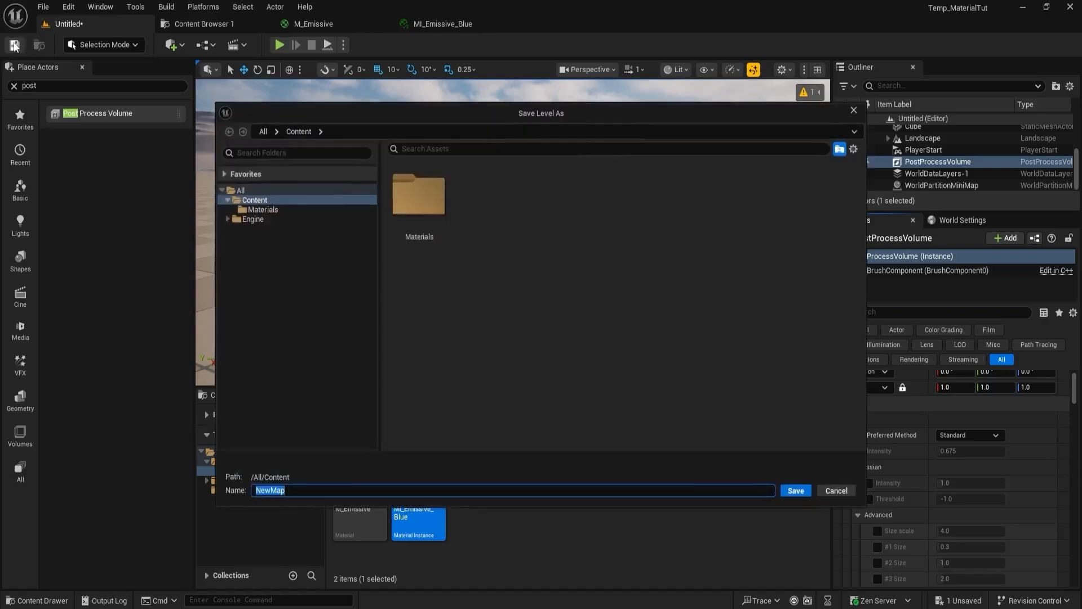
{"action": "left_click", "coordinate": [852, 111]}
{"action": "key", "text": "w"}
{"action": "right_click_drag", "start_coordinate": [473, 266], "coordinate": [499, 196]}
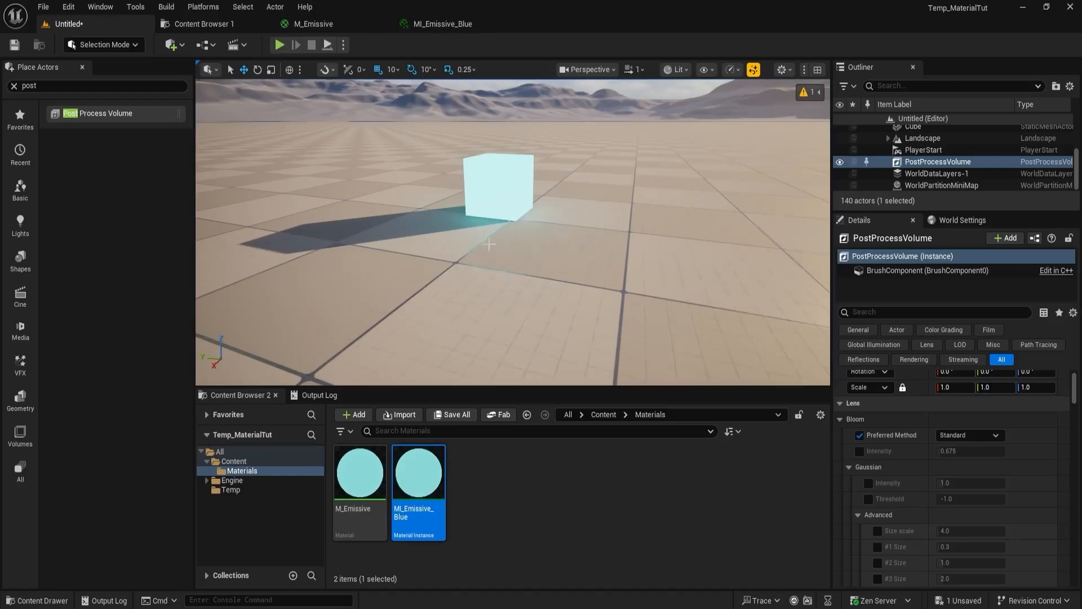
- Open the M_Emissive graph and add a single-value Constant node below the cyan color constant
{"action": "double_click", "coordinate": [359, 472]}
{"action": "scroll", "coordinate": [629, 282], "scroll_direction": "up", "scroll_amount": 2}
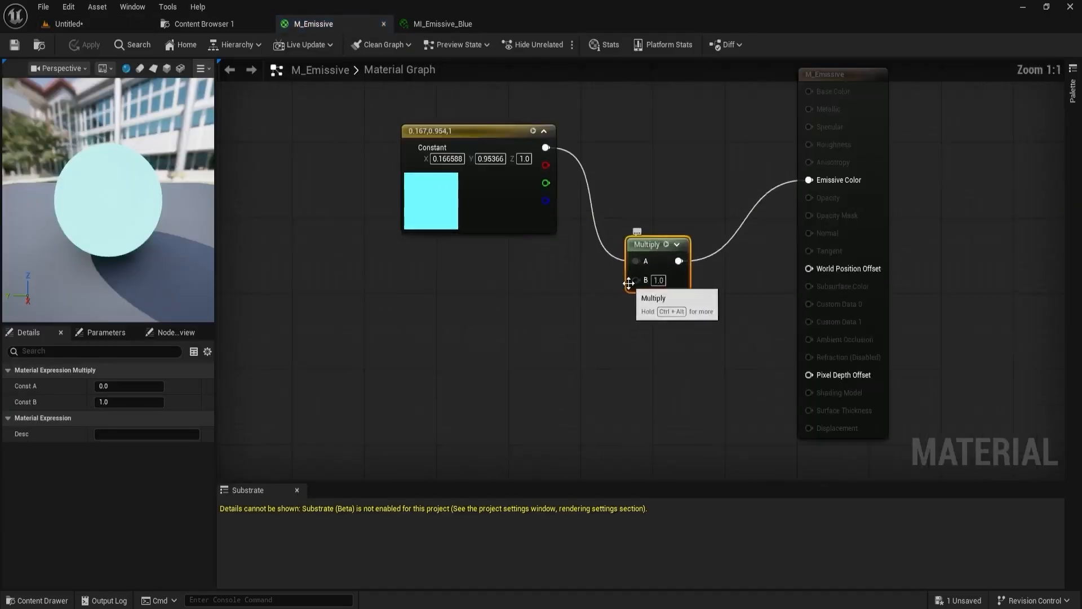
{"action": "left_click_drag", "start_coordinate": [630, 280], "coordinate": [552, 302]}
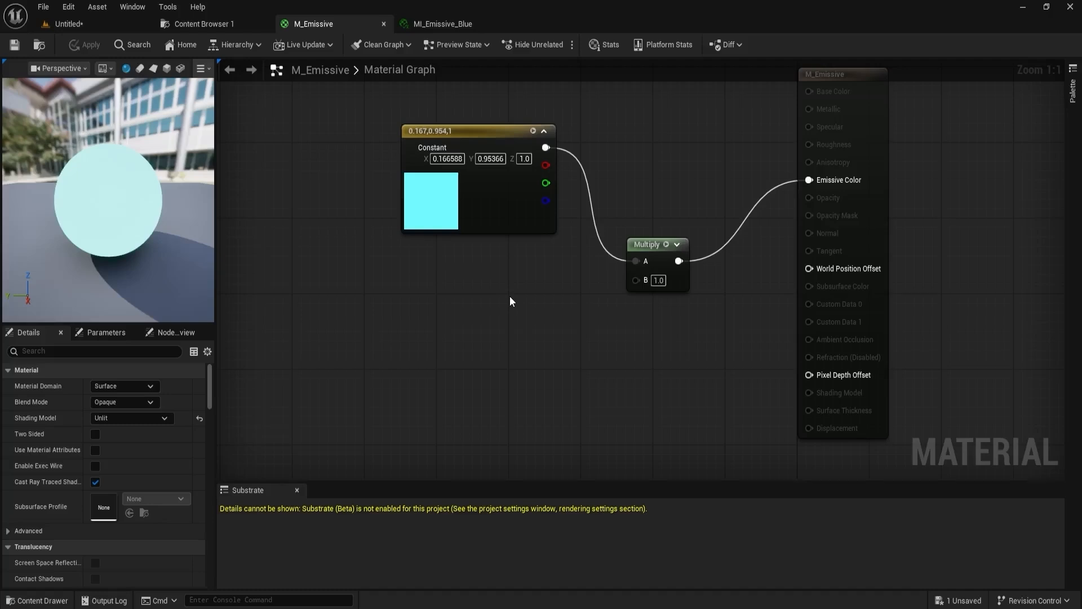
{"action": "left_click", "coordinate": [421, 303]}
{"action": "left_click_drag", "start_coordinate": [439, 310], "coordinate": [533, 343]}
{"action": "left_click_drag", "start_coordinate": [415, 267], "coordinate": [414, 276]}
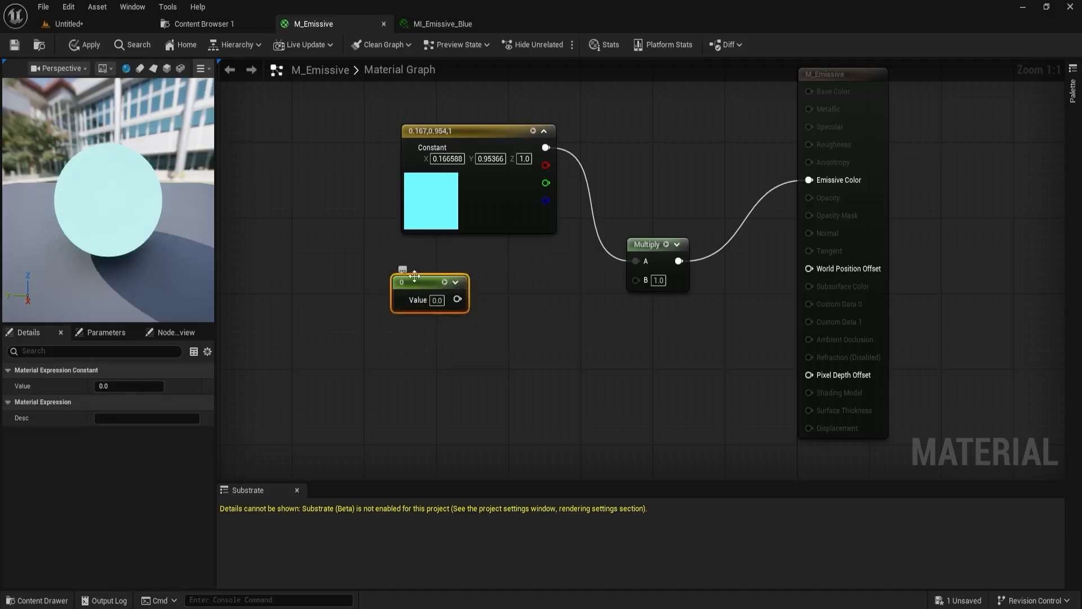
- Convert the new Constant node to a parameter named Intensity with a default value of 1.0
{"action": "right_click", "coordinate": [414, 277]}
{"action": "left_click", "coordinate": [442, 317]}
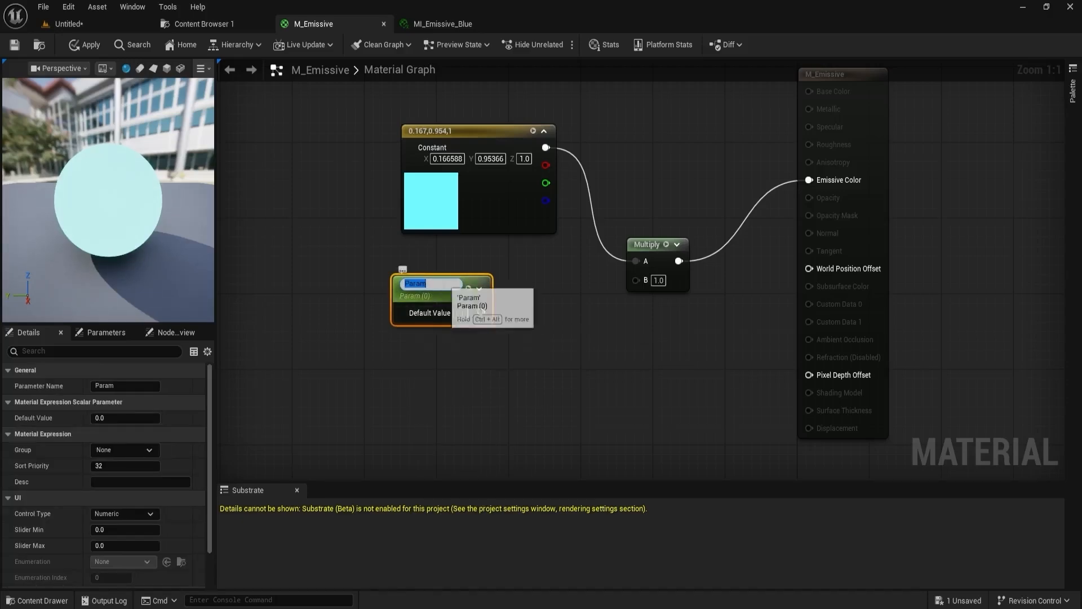
{"action": "key", "text": "BackSpace"}
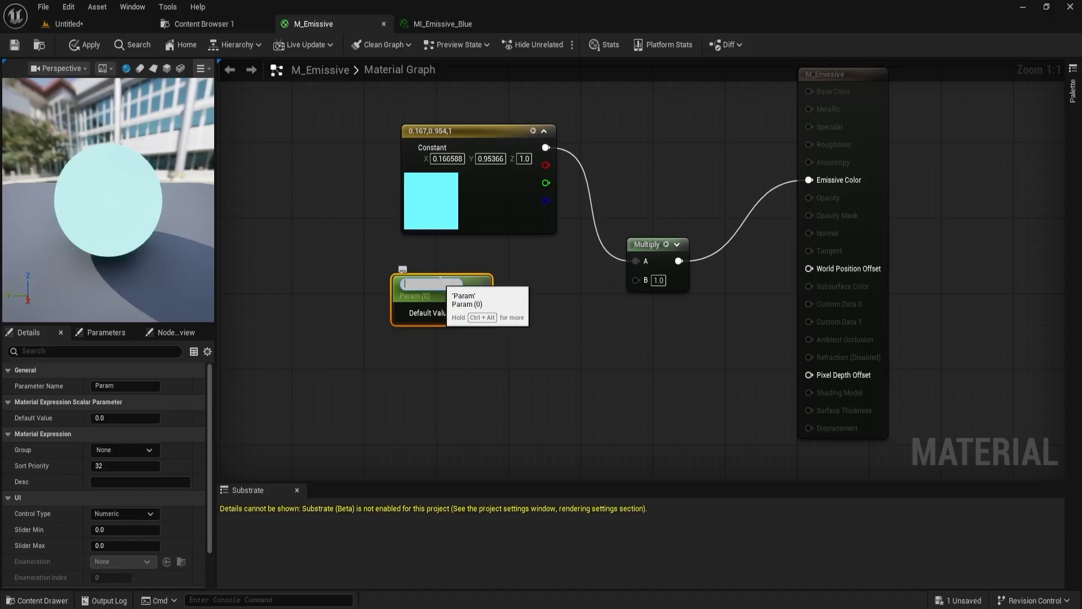
{"action": "type", "text": "Intensity"}
{"action": "key", "text": "Return"}
{"action": "left_click", "coordinate": [132, 418]}
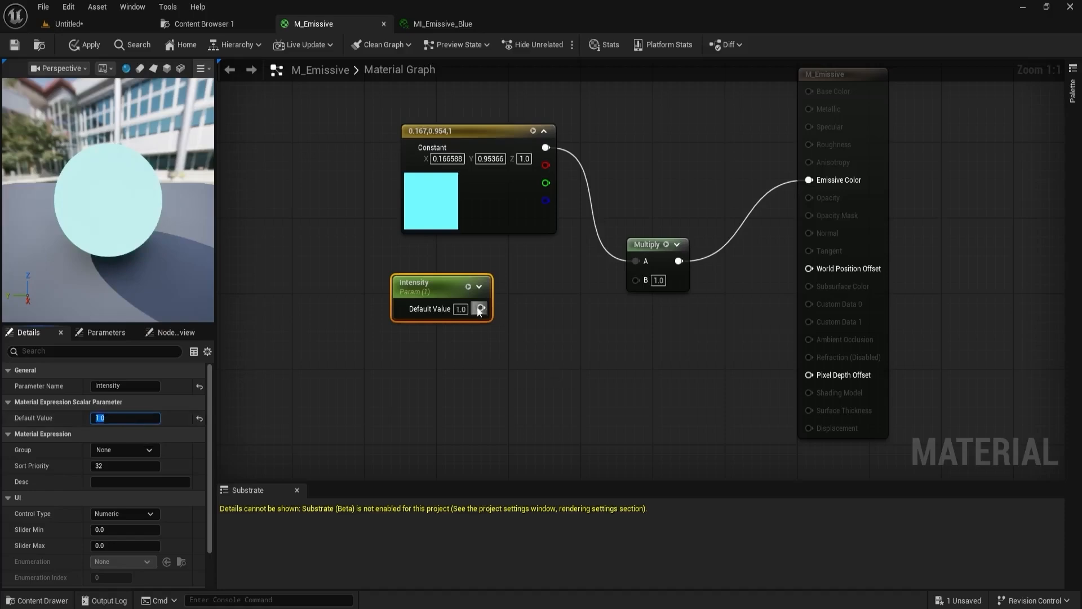
- Connect the Intensity parameter to the Multiply node's B input and save M_Emissive
{"action": "left_click_drag", "start_coordinate": [481, 308], "coordinate": [641, 278]}
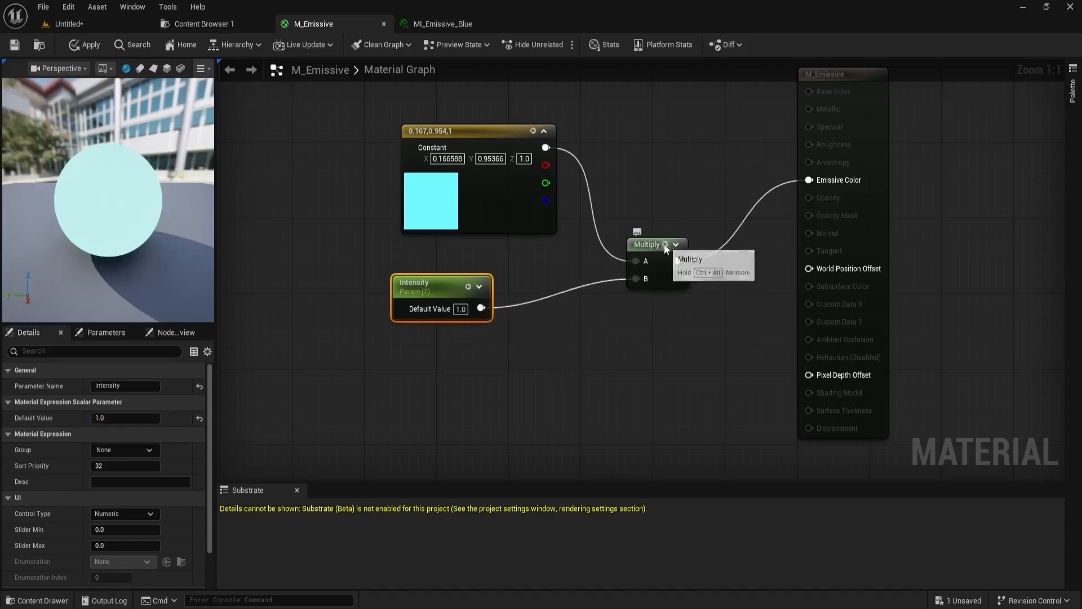
{"action": "key", "text": "ctrl+s"}
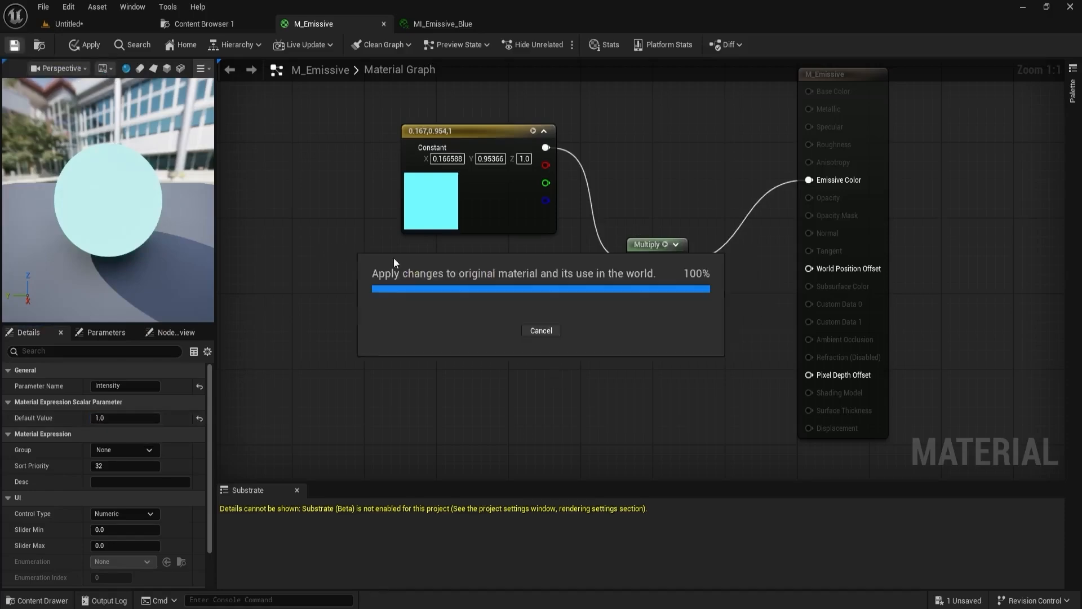
- Override Intensity in MI_Emissive_Blue with a value of 10.0, then save the instance and return to the level
{"action": "left_click", "coordinate": [437, 24]}
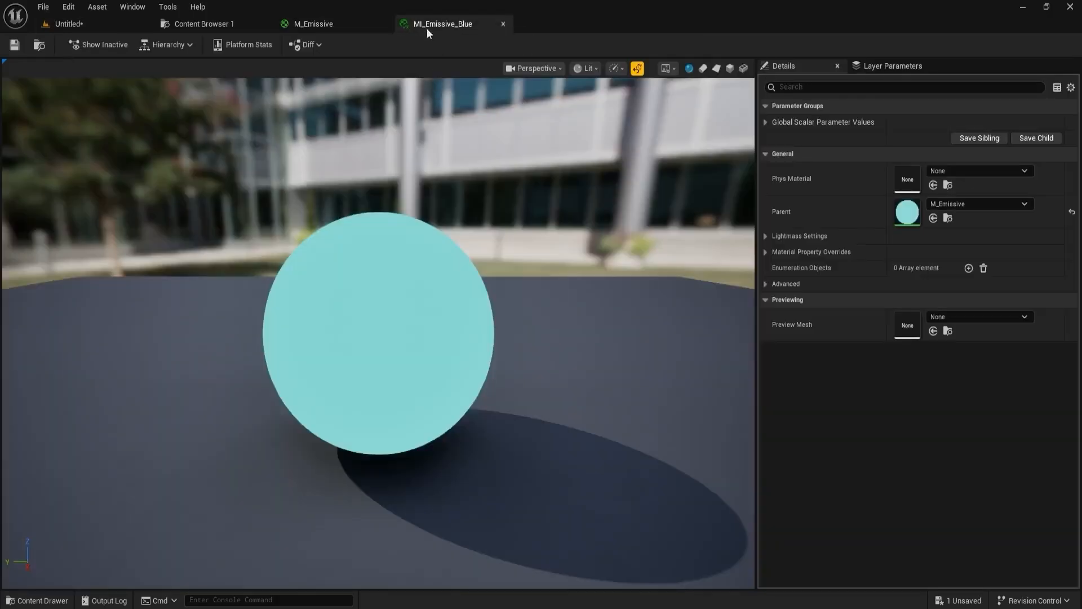
{"action": "left_click", "coordinate": [766, 122]}
{"action": "left_click", "coordinate": [785, 137]}
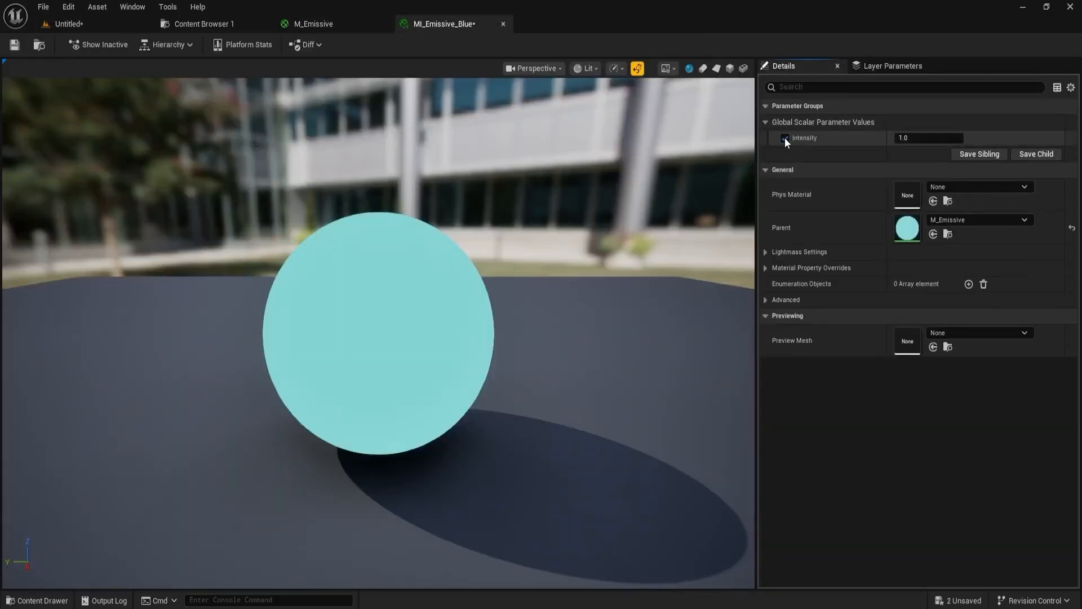
{"action": "left_click_drag", "start_coordinate": [929, 137], "coordinate": [1049, 137]}
{"action": "left_click", "coordinate": [912, 138]}
{"action": "type", "text": "1.0"}
{"action": "key", "text": "Return"}
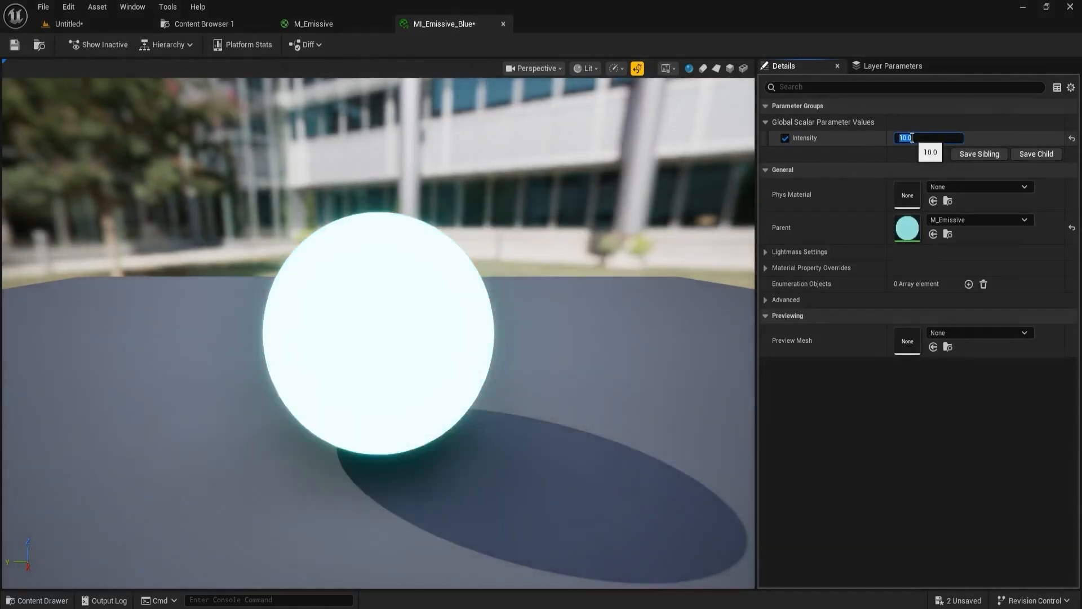
{"action": "left_click", "coordinate": [16, 45]}
{"action": "left_click", "coordinate": [92, 23]}
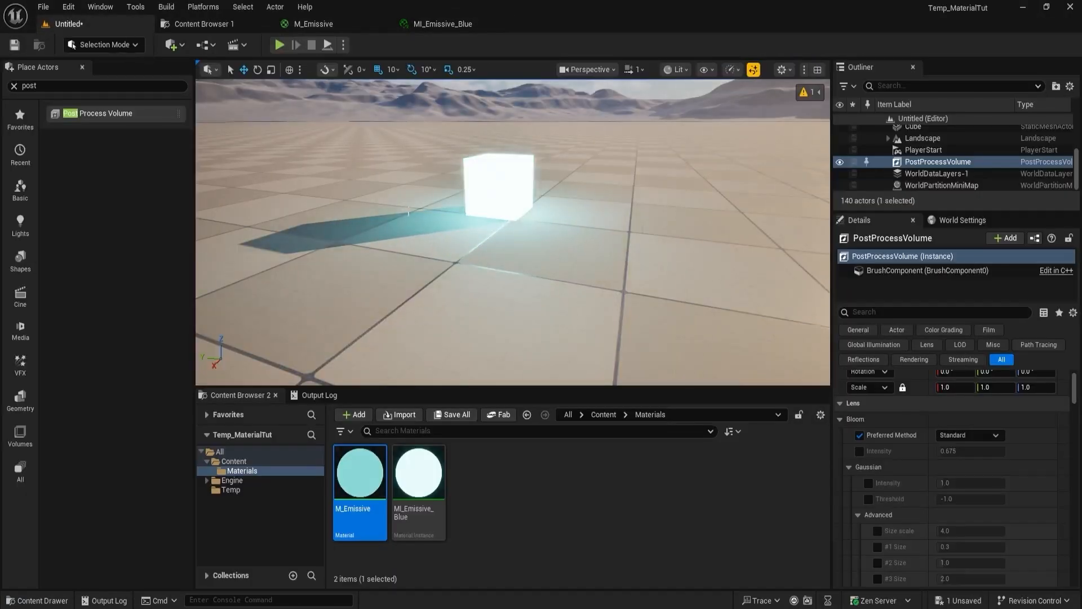
- Set the Intensity override in MI_Emissive_Blue to 100.0 and save the instance
{"action": "mouse_move", "coordinate": [503, 232]}
{"action": "right_mouse_down"}
{"action": "mouse_move", "coordinate": [479, 209]}
{"action": "mouse_move", "coordinate": [491, 248]}
{"action": "mouse_move", "coordinate": [501, 239]}
{"action": "right_mouse_up"}
{"action": "key", "text": "s"}
{"action": "key", "text": "w"}
{"action": "key", "text": "w"}
{"action": "key", "text": "s"}
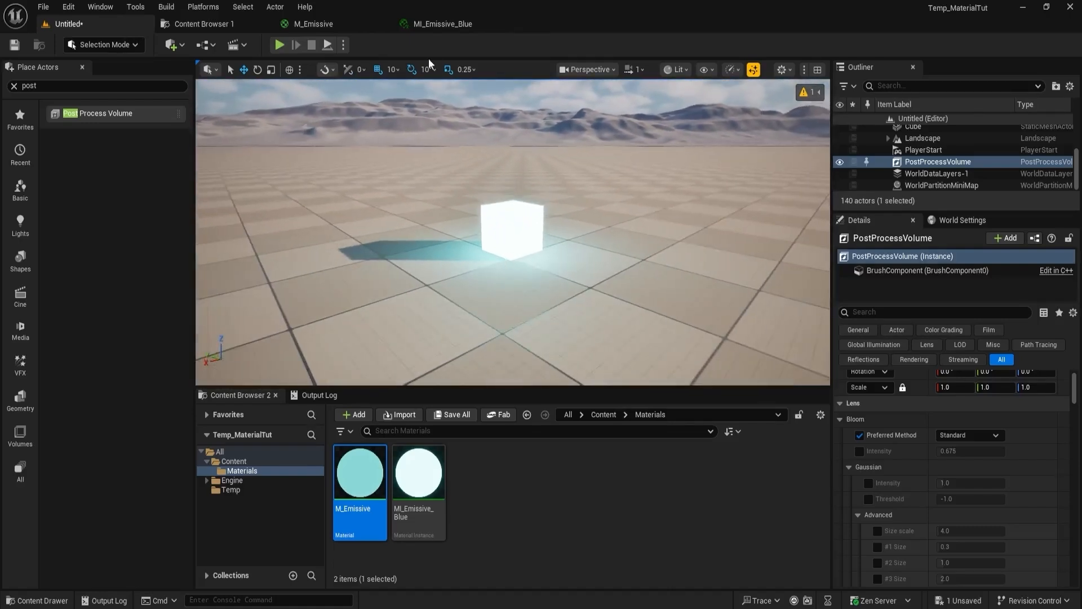
{"action": "left_click", "coordinate": [435, 24]}
{"action": "left_click_drag", "start_coordinate": [911, 139], "coordinate": [953, 139]}
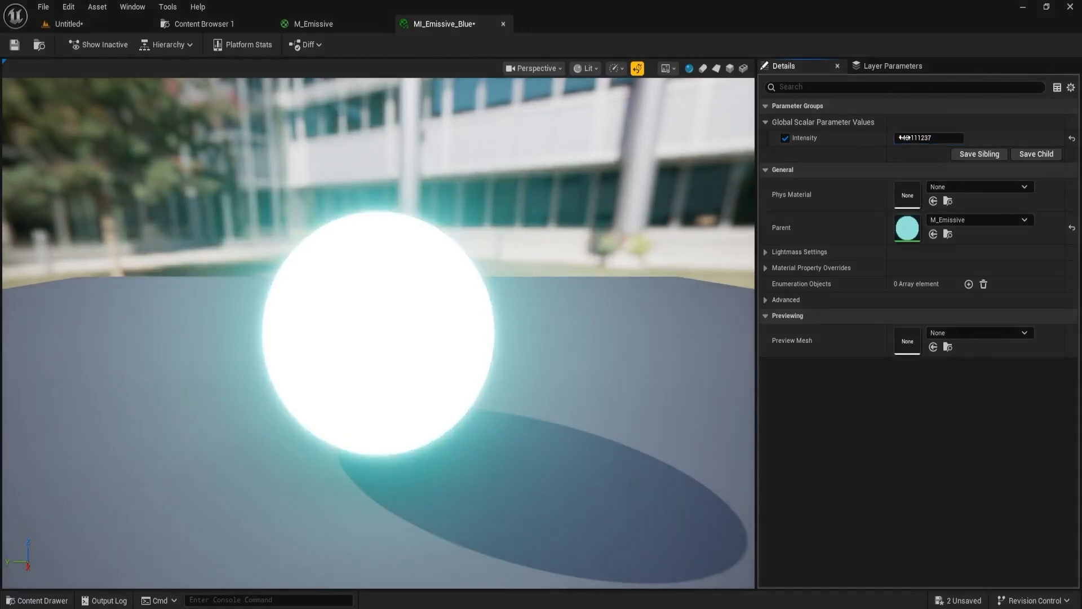
{"action": "left_click", "coordinate": [912, 139]}
{"action": "type", "text": "100"}
{"action": "key", "text": "Return"}
{"action": "left_click", "coordinate": [15, 44]}
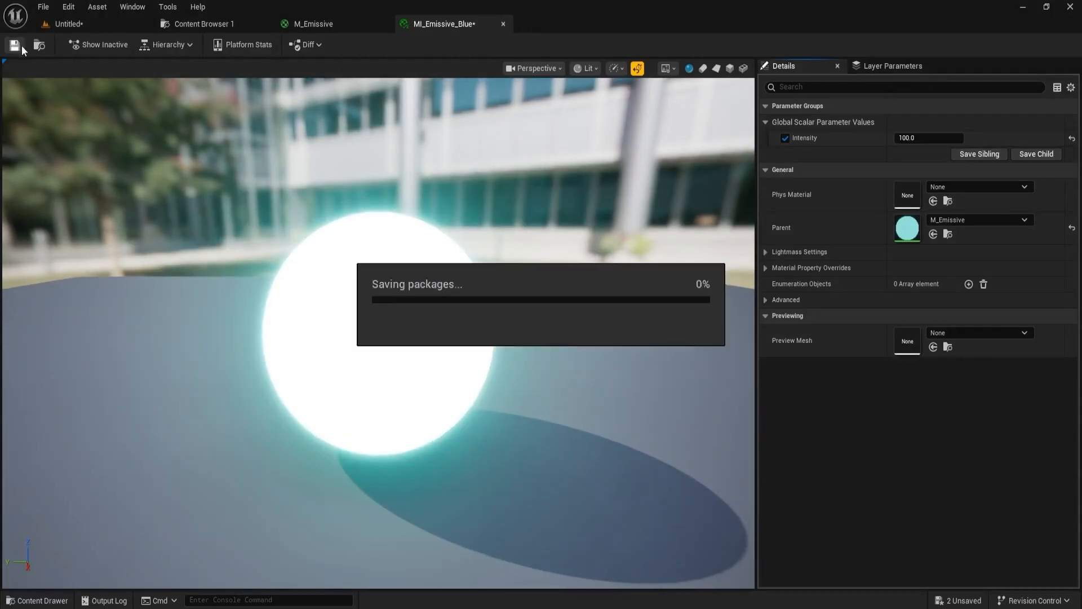
- Return to the level, view the cube's glow, and create a new level from the Basic template without saving the current one
{"action": "left_click", "coordinate": [100, 25]}
{"action": "key", "text": "s"}
{"action": "right_click_drag", "start_coordinate": [521, 265], "coordinate": [550, 258]}
{"action": "key", "text": "w"}
{"action": "key", "text": "a"}
{"action": "key", "text": "d"}
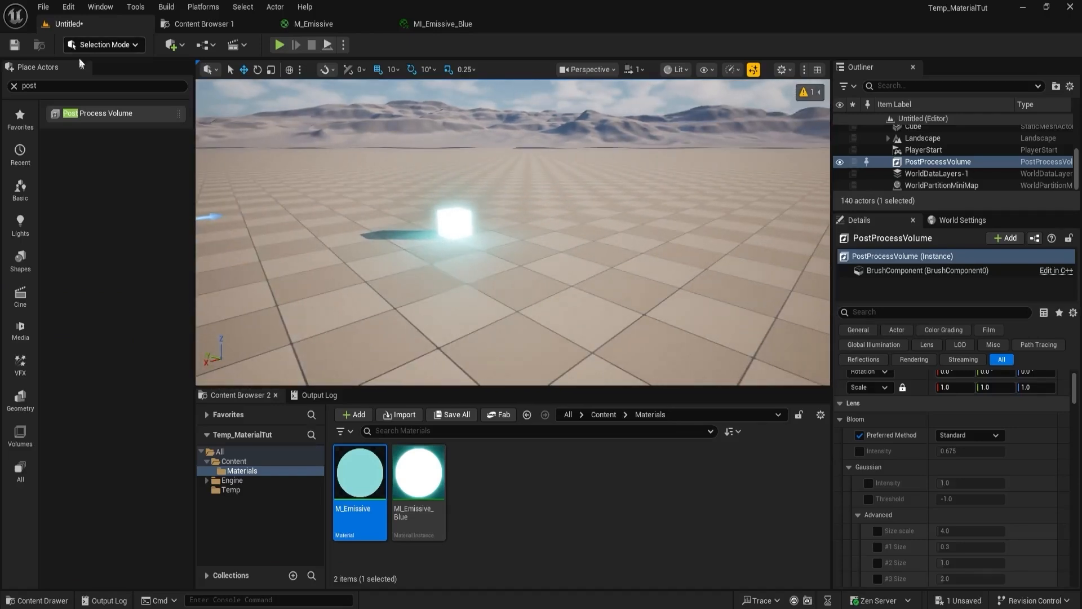
{"action": "left_click", "coordinate": [43, 7]}
{"action": "left_click", "coordinate": [80, 50]}
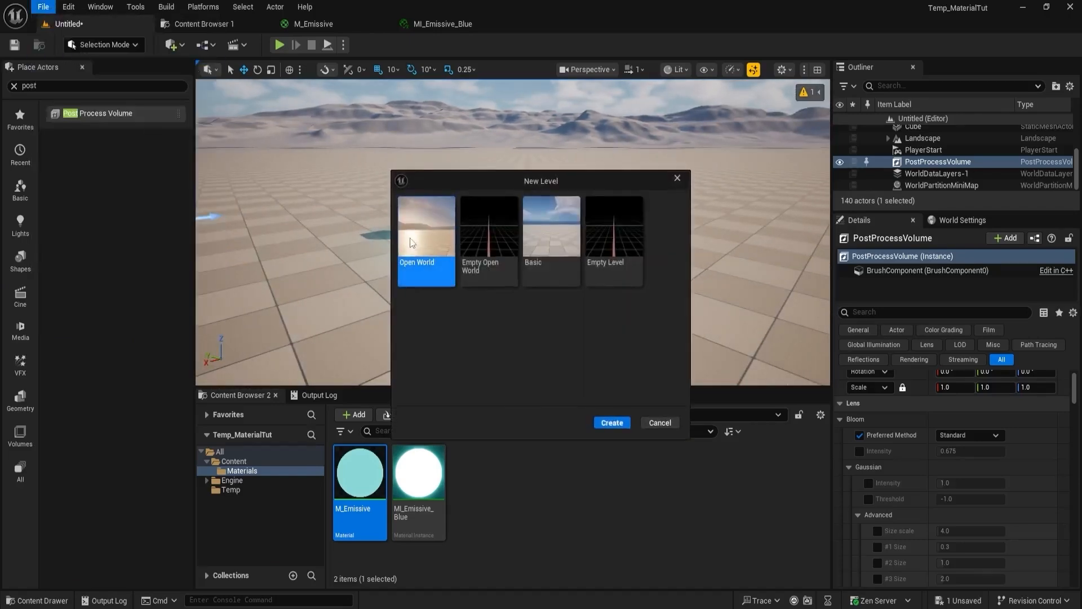
{"action": "left_click", "coordinate": [546, 239]}
{"action": "left_click", "coordinate": [612, 422]}
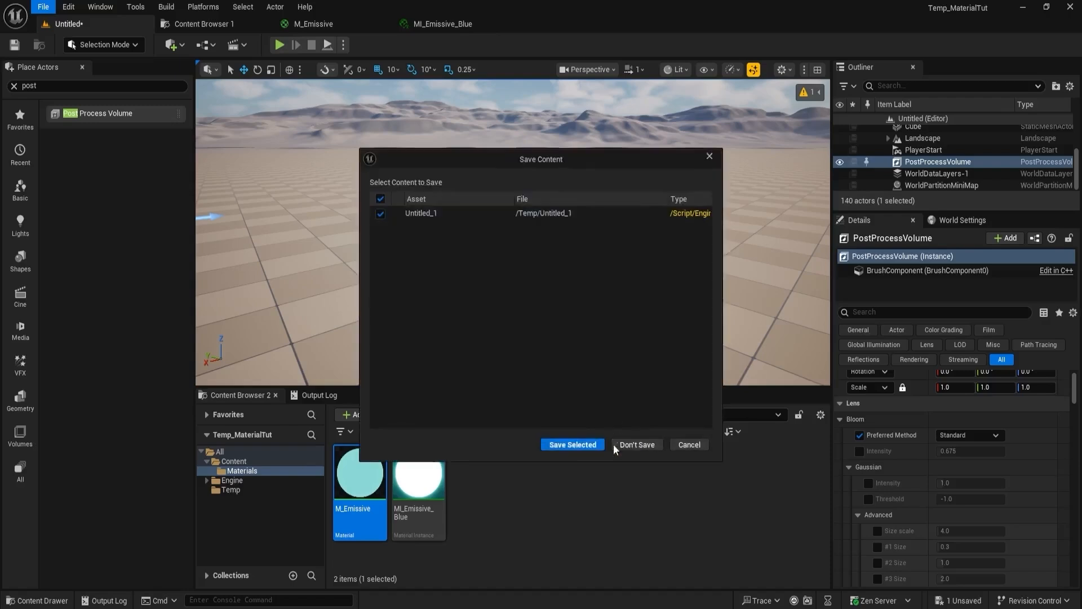
{"action": "left_click", "coordinate": [636, 443]}
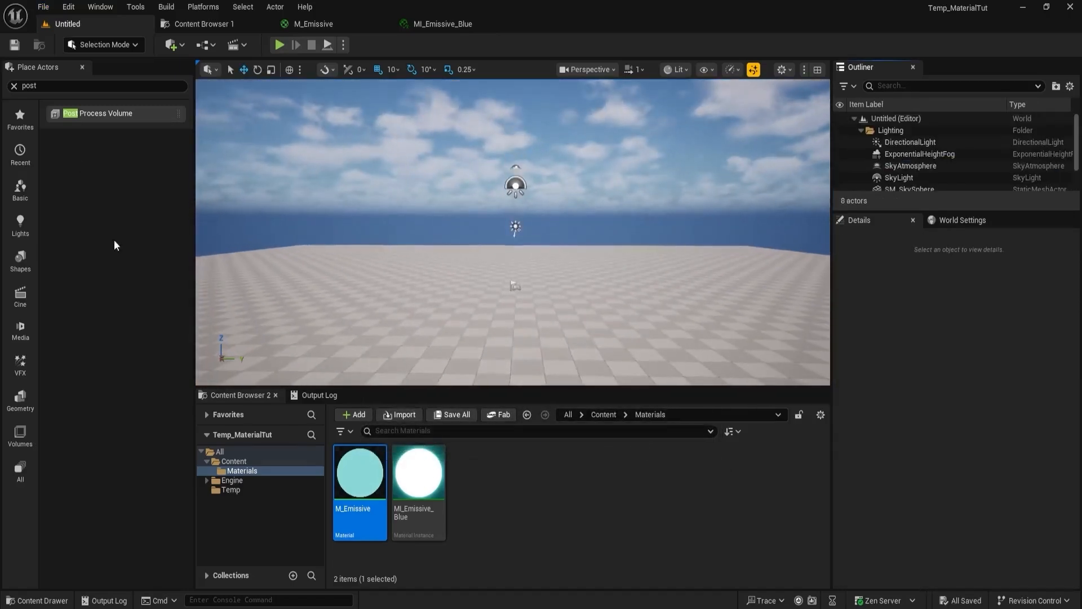
- Place a cube on the floor, raised to about 49.5 in Z, and assign MI_Emissive_Blue as its material
{"action": "left_click", "coordinate": [20, 261]}
{"action": "left_click_drag", "start_coordinate": [72, 129], "coordinate": [550, 271]}
{"action": "key", "text": "f"}
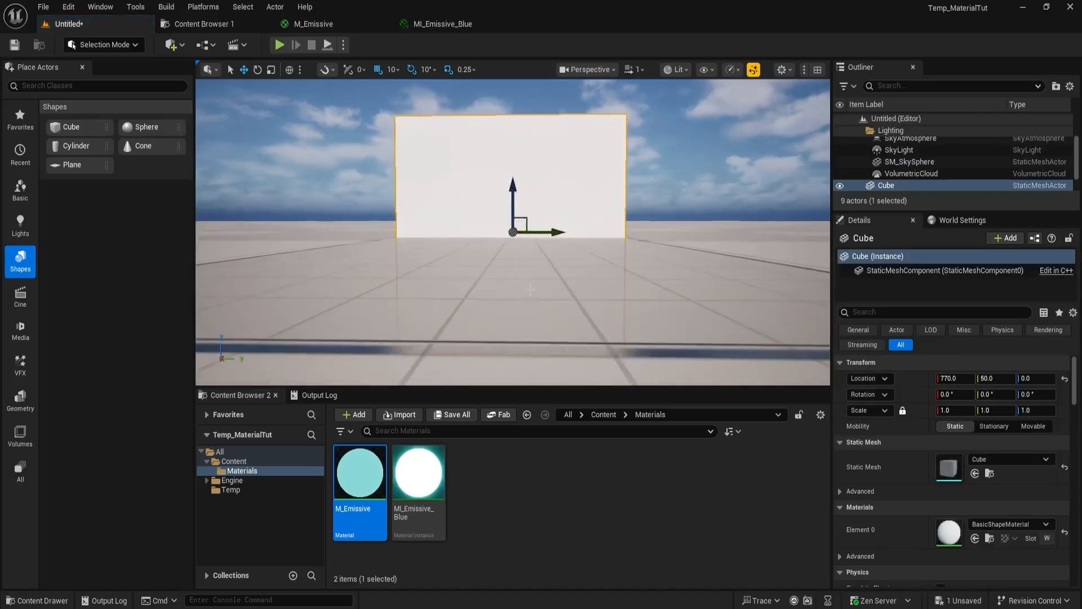
{"action": "left_click_drag", "start_coordinate": [519, 215], "coordinate": [519, 127]}
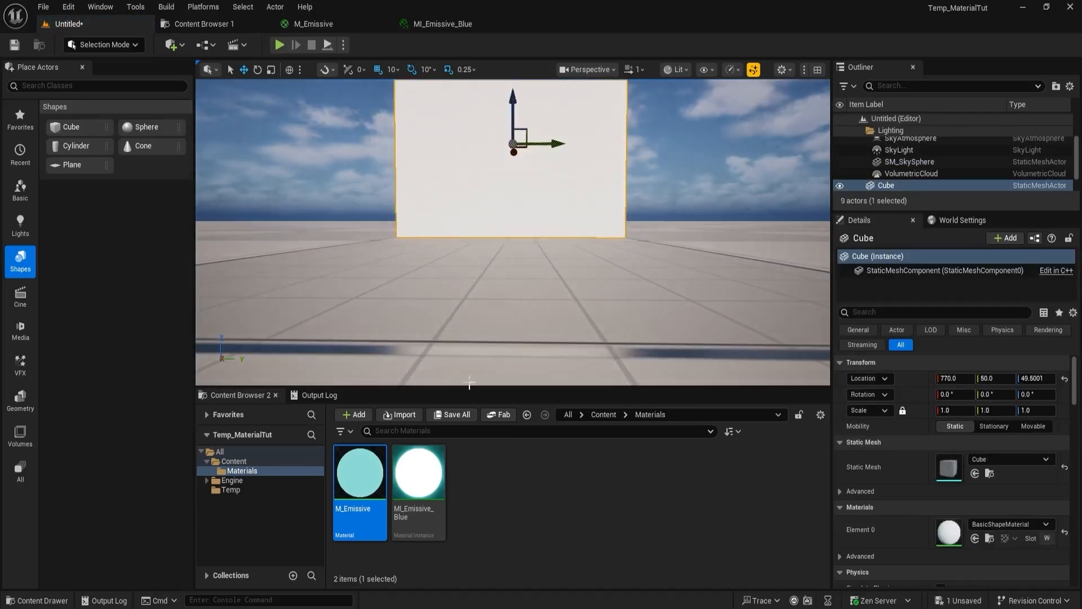
{"action": "left_click", "coordinate": [418, 474]}
{"action": "left_click", "coordinate": [975, 538]}
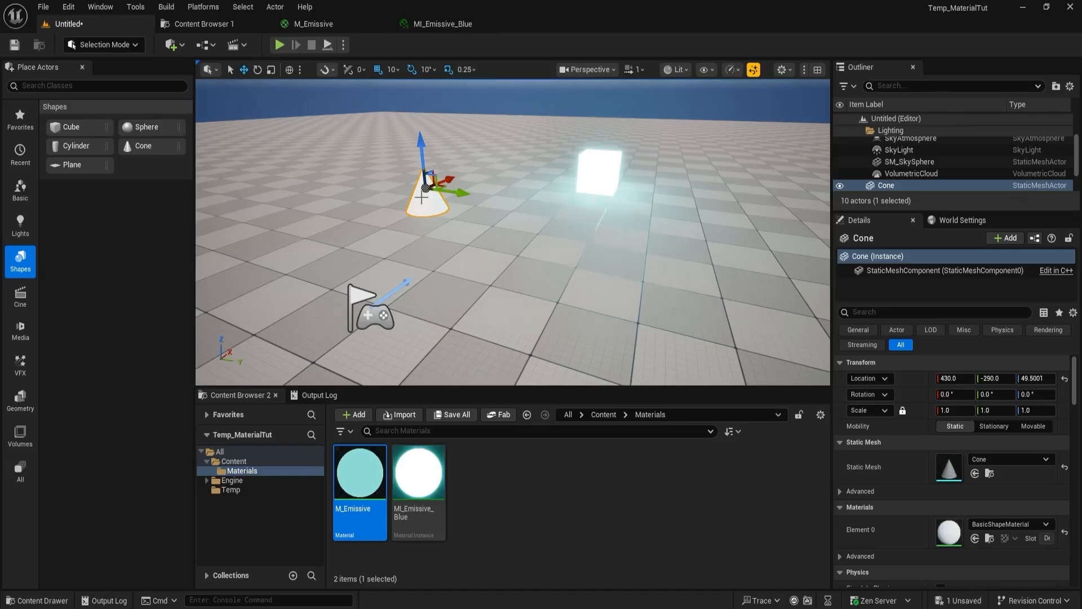
- In the M_Emissive graph, convert the cyan color constant to a parameter named Color and save the material
{"action": "double_click", "coordinate": [353, 460]}
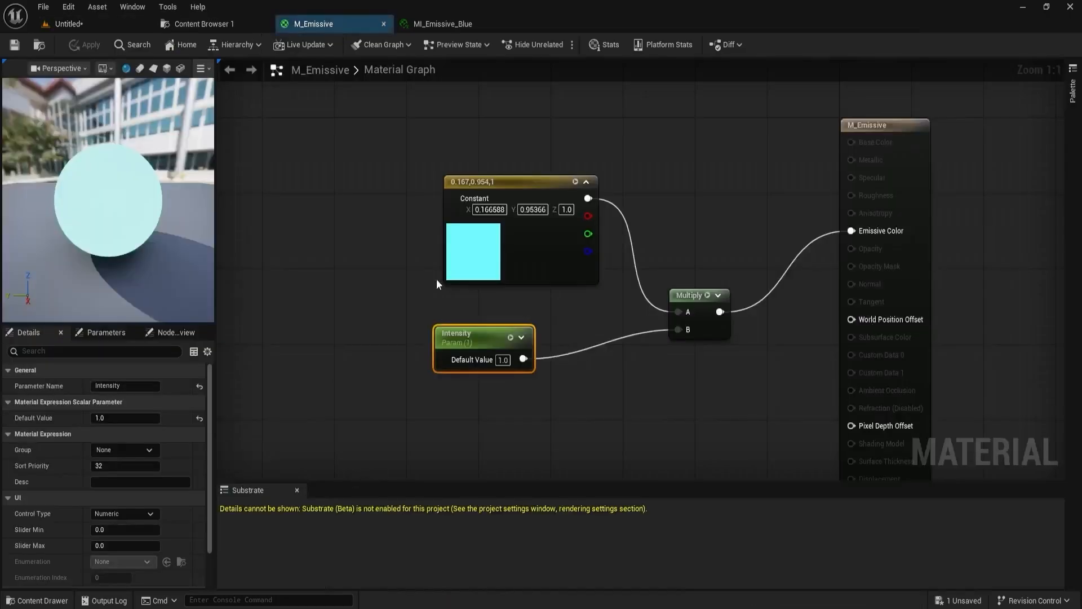
{"action": "left_click", "coordinate": [473, 184]}
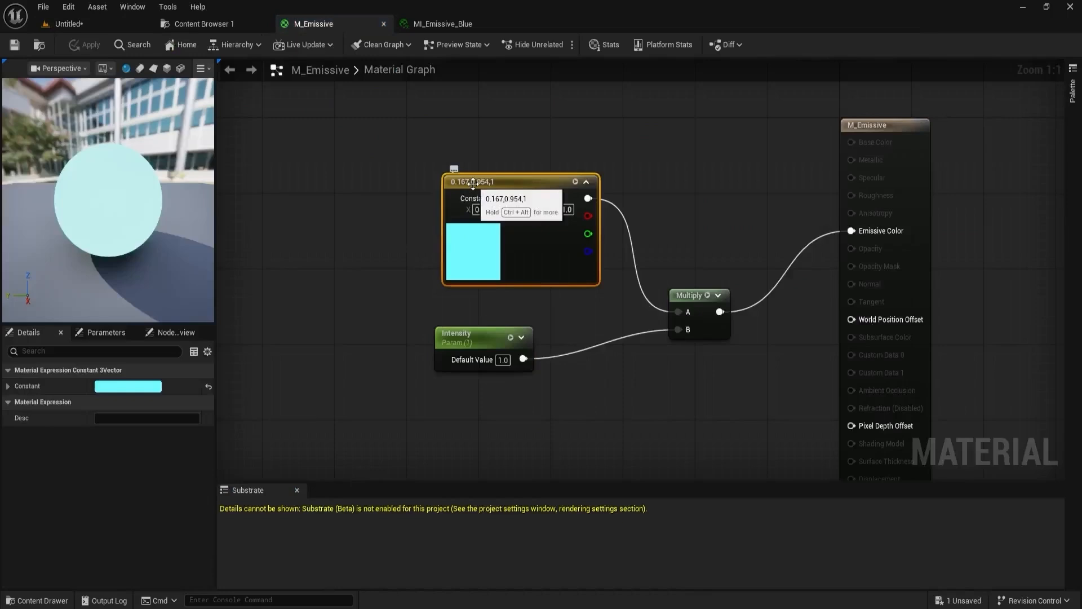
{"action": "right_click", "coordinate": [474, 182]}
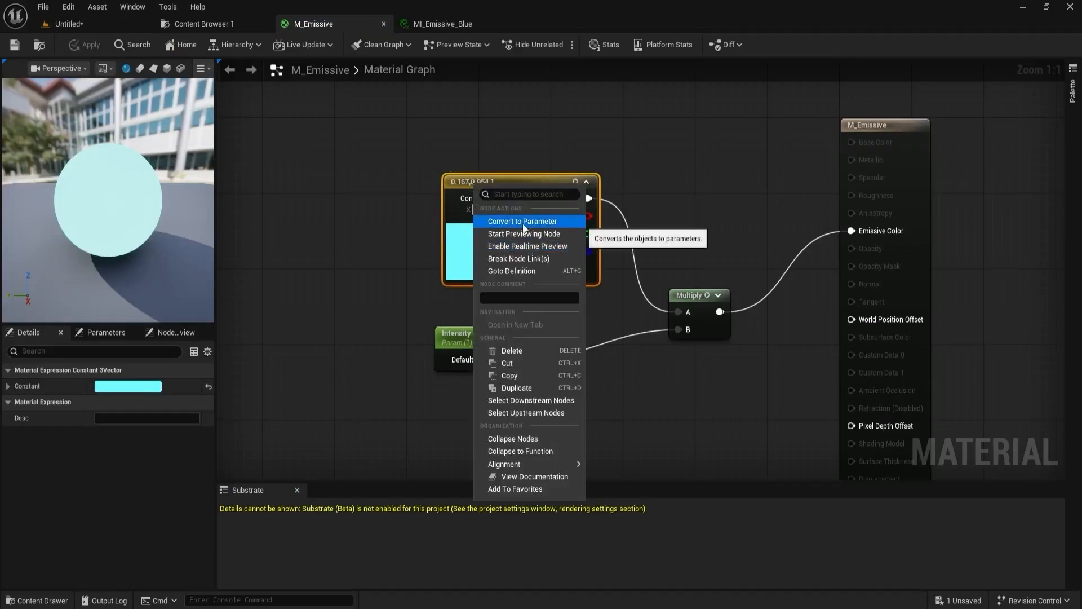
{"action": "left_click", "coordinate": [523, 221]}
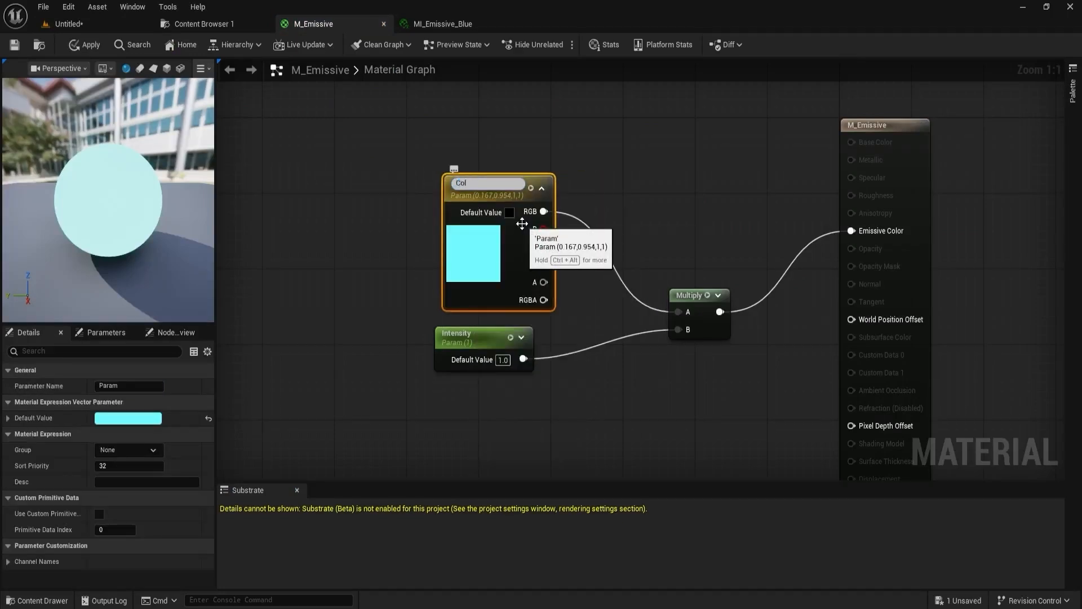
{"action": "type", "text": "Color"}
{"action": "key", "text": "Return"}
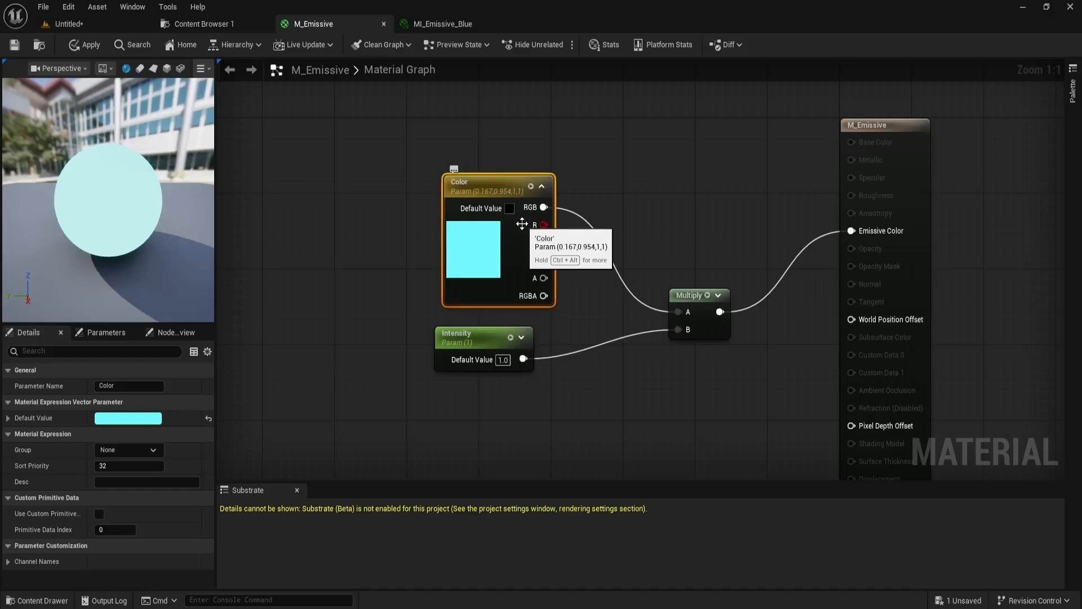
{"action": "left_click", "coordinate": [15, 45]}
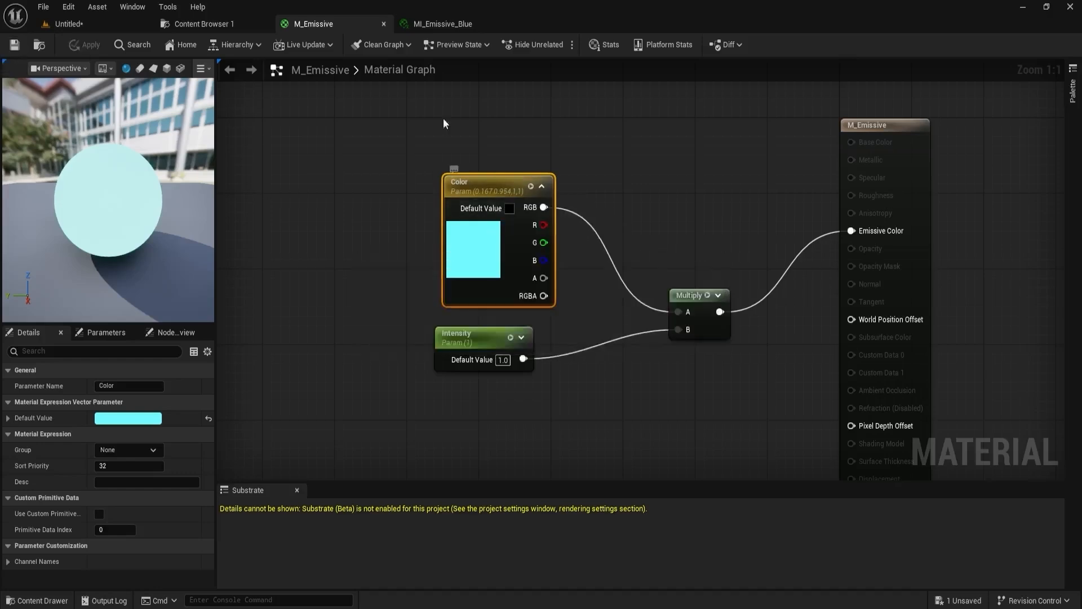
- Duplicate MI_Emissive_Blue in the Materials folder and name the copy MI_Emissive_Red
{"action": "left_click", "coordinate": [453, 22]}
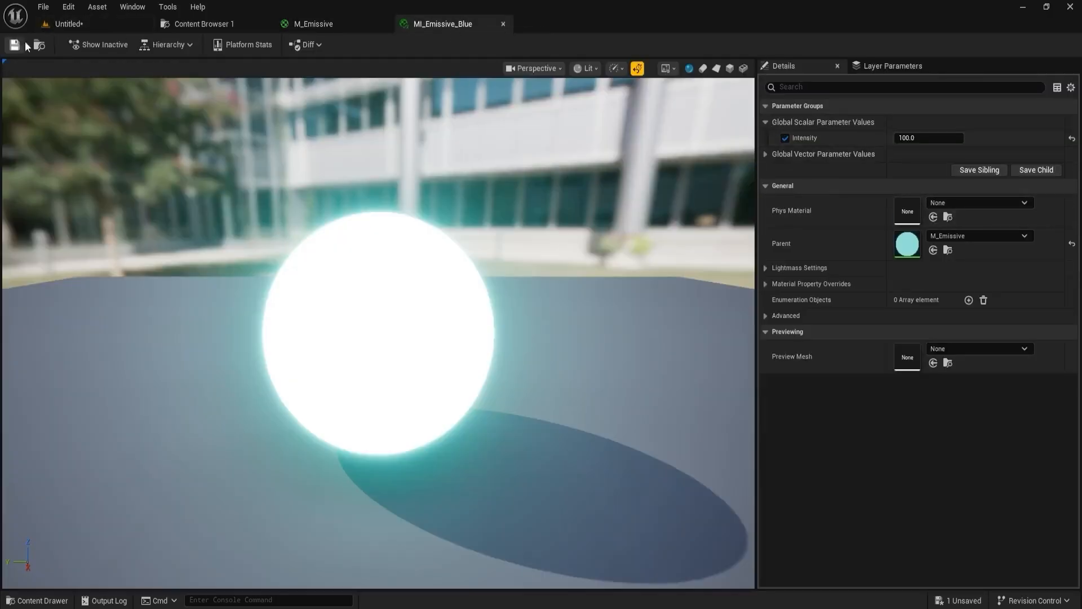
{"action": "left_click", "coordinate": [52, 26]}
{"action": "left_click", "coordinate": [245, 24]}
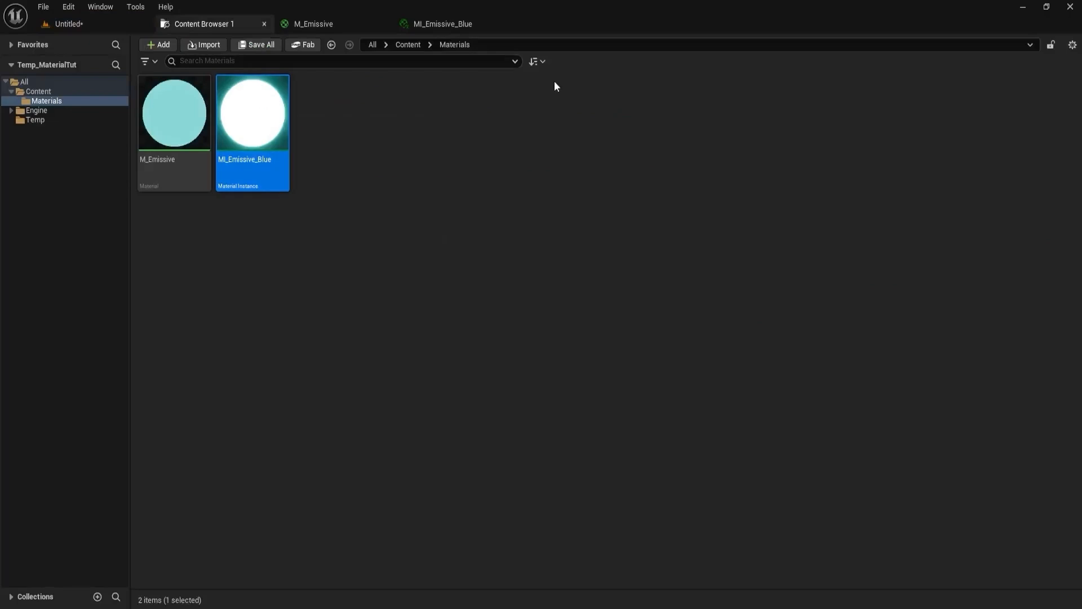
{"action": "key", "text": "ctrl+d"}
{"action": "key", "text": "End"}
{"action": "key", "text": "BackSpace"}
{"action": "key", "text": "BackSpace"}
{"action": "key", "text": "BackSpace"}
{"action": "key", "text": "BackSpace"}
{"action": "key", "text": "BackSpace"}
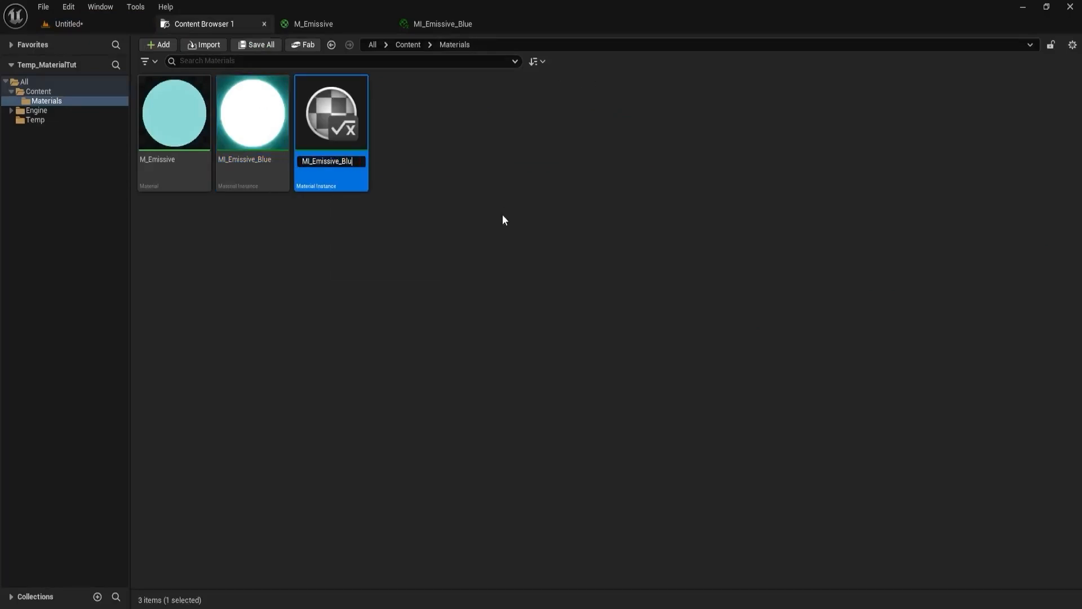
{"action": "type", "text": "Red"}
{"action": "key", "text": "Return"}
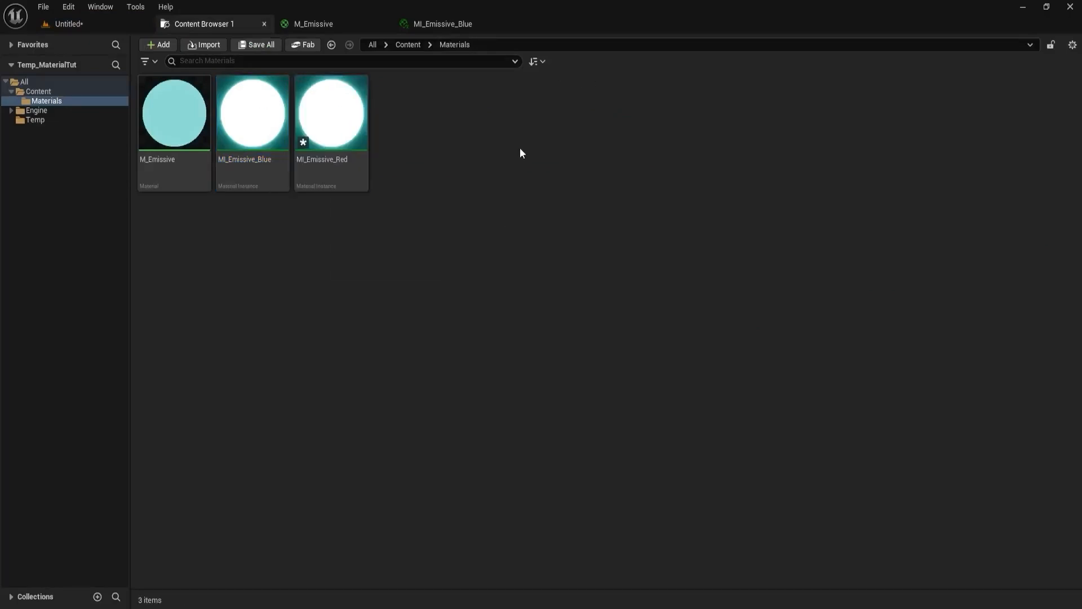
- Open MI_Emissive_Red and override its Color parameter with a light red, about R 1.0, G 0.11, B 0.157
{"action": "double_click", "coordinate": [346, 120]}
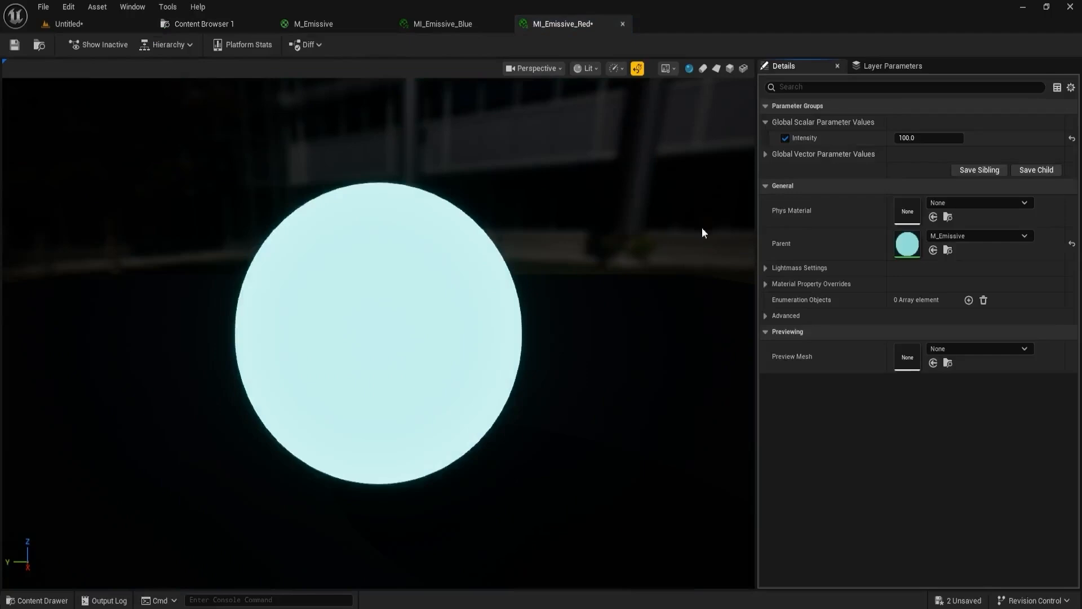
{"action": "left_click", "coordinate": [764, 154]}
{"action": "left_click", "coordinate": [924, 171]}
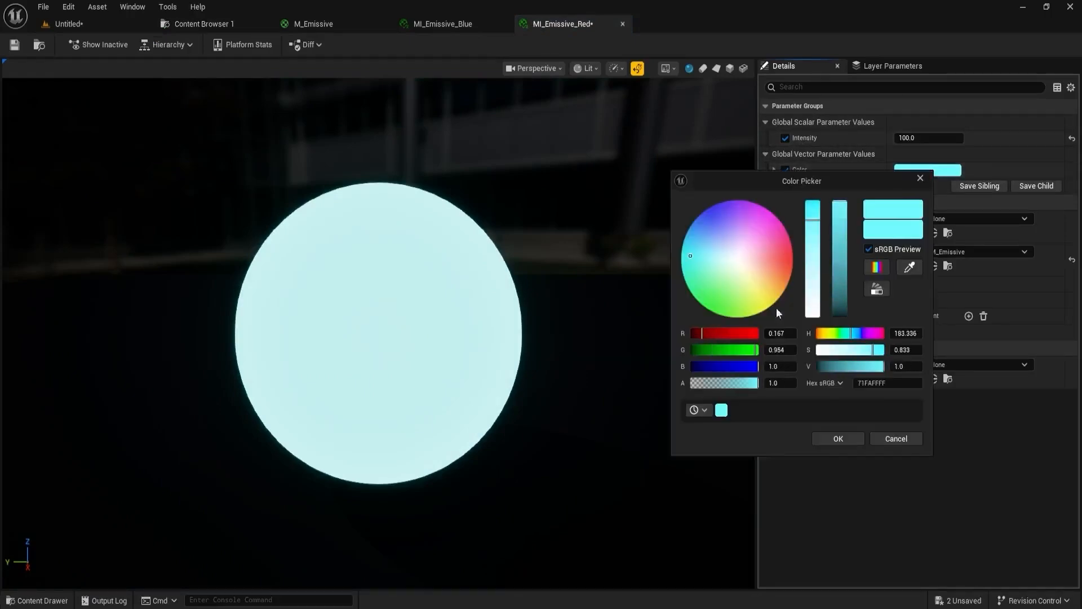
{"action": "left_click_drag", "start_coordinate": [744, 259], "coordinate": [790, 256]}
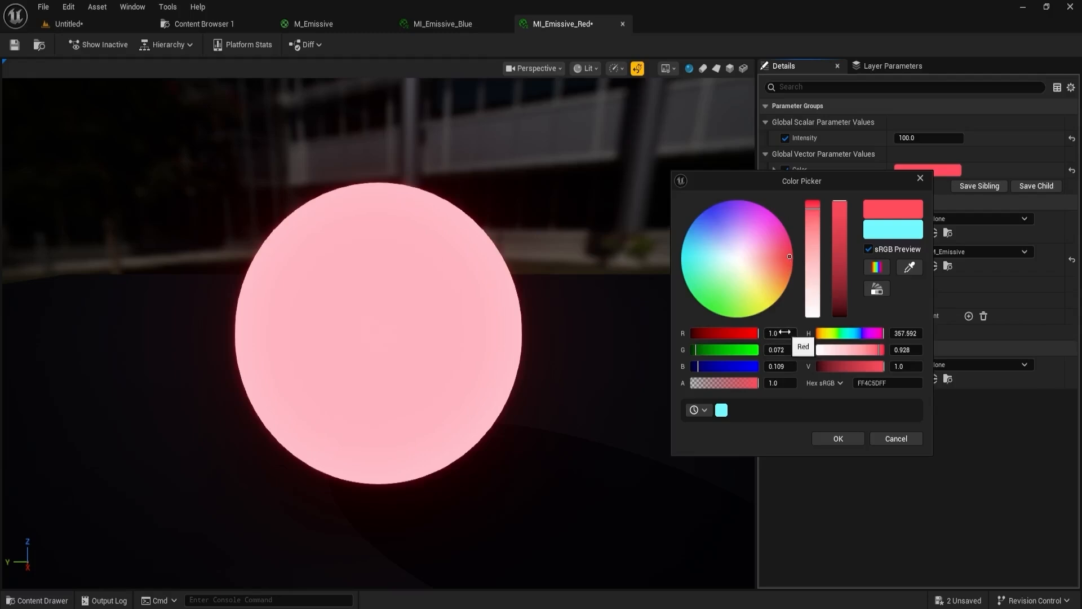
{"action": "left_click_drag", "start_coordinate": [789, 256], "coordinate": [788, 256]}
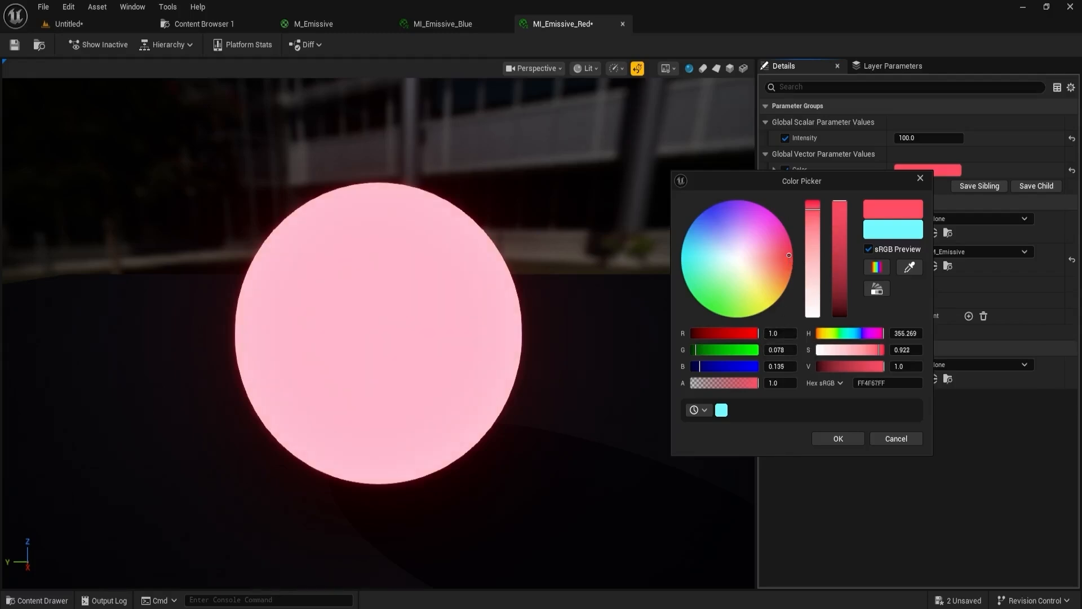
- Set the Color override of MI_Emissive_Red to R 100, G 1, B 1 and save the instance
{"action": "left_click", "coordinate": [782, 332]}
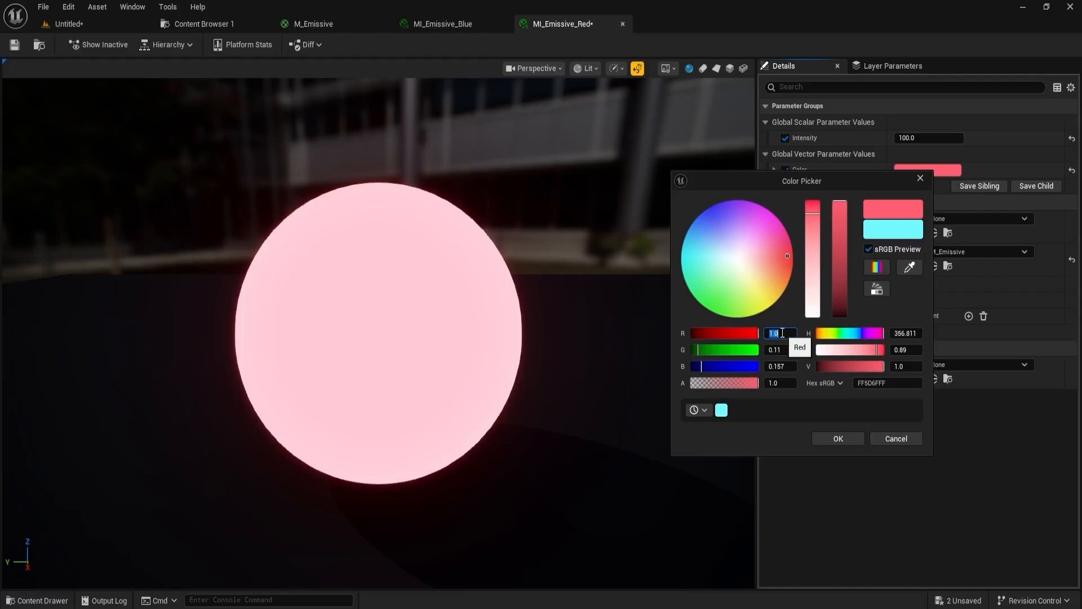
{"action": "type", "text": "100"}
{"action": "key", "text": "Return"}
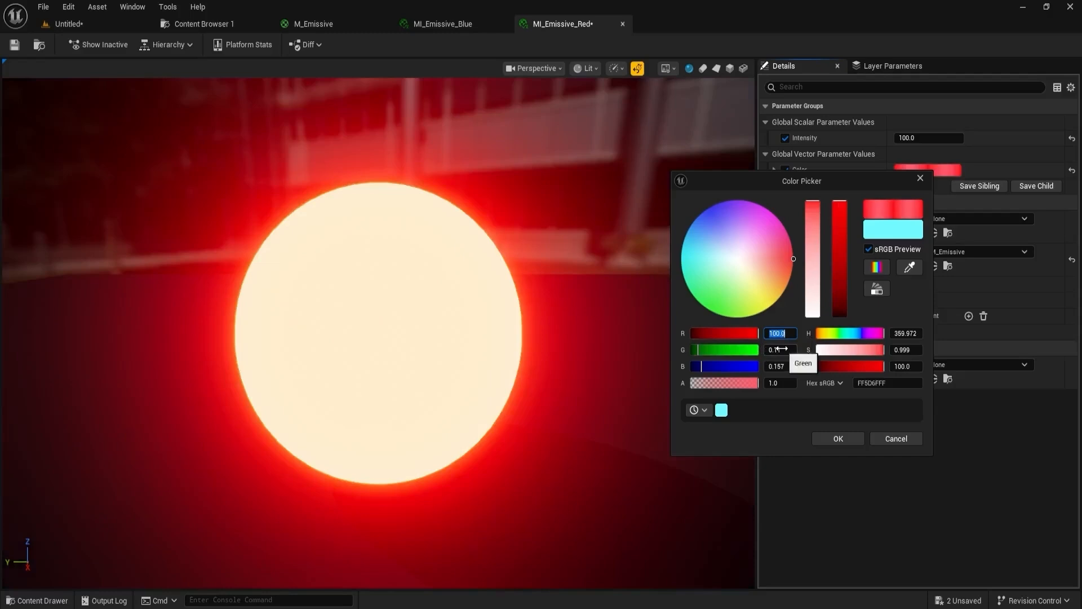
{"action": "left_click", "coordinate": [782, 349]}
{"action": "type", "text": "1"}
{"action": "key", "text": "Return"}
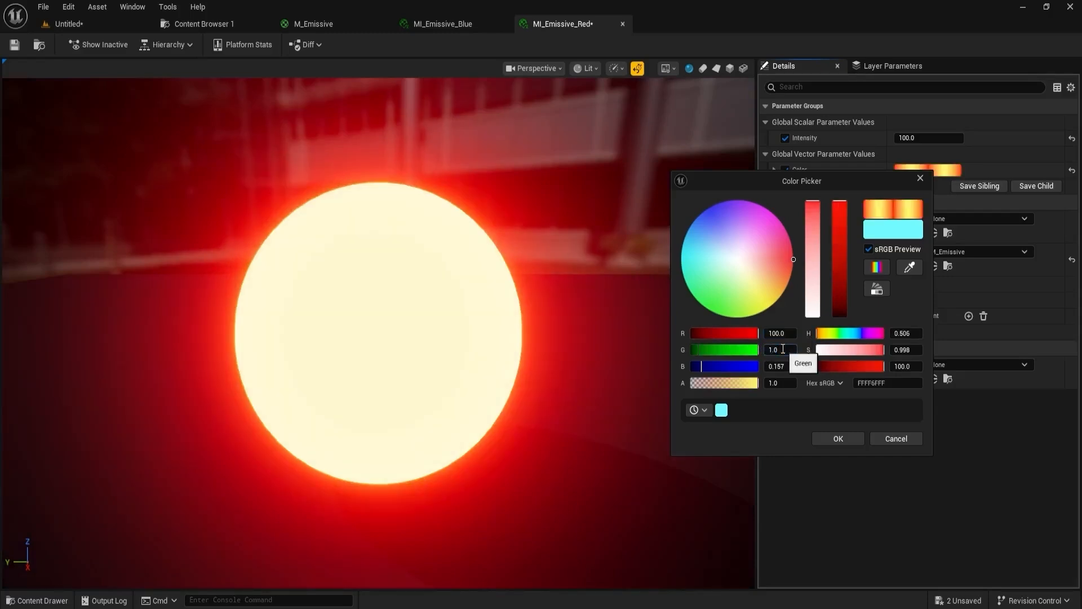
{"action": "type", "text": "1"}
{"action": "key", "text": "Return"}
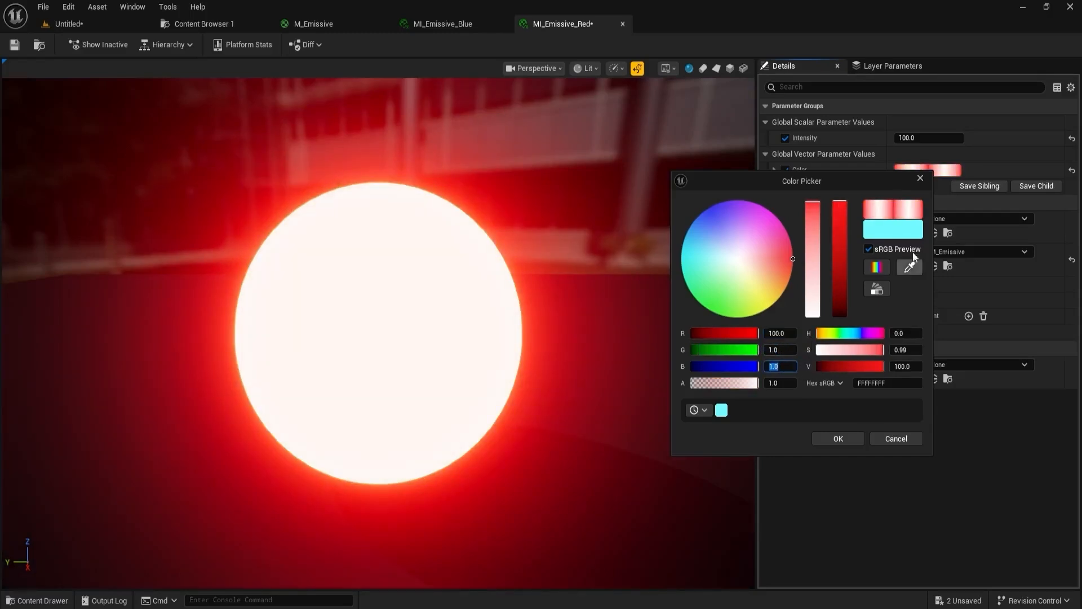
{"action": "left_click", "coordinate": [838, 439]}
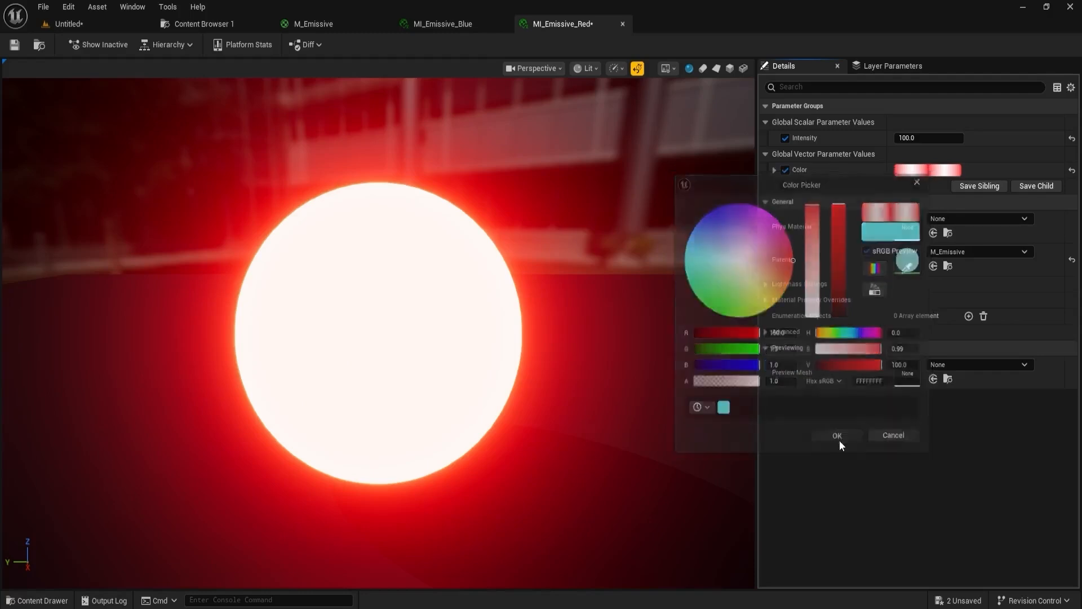
{"action": "scroll", "coordinate": [368, 333], "scroll_direction": "down", "scroll_amount": 5}
{"action": "left_click", "coordinate": [15, 45]}
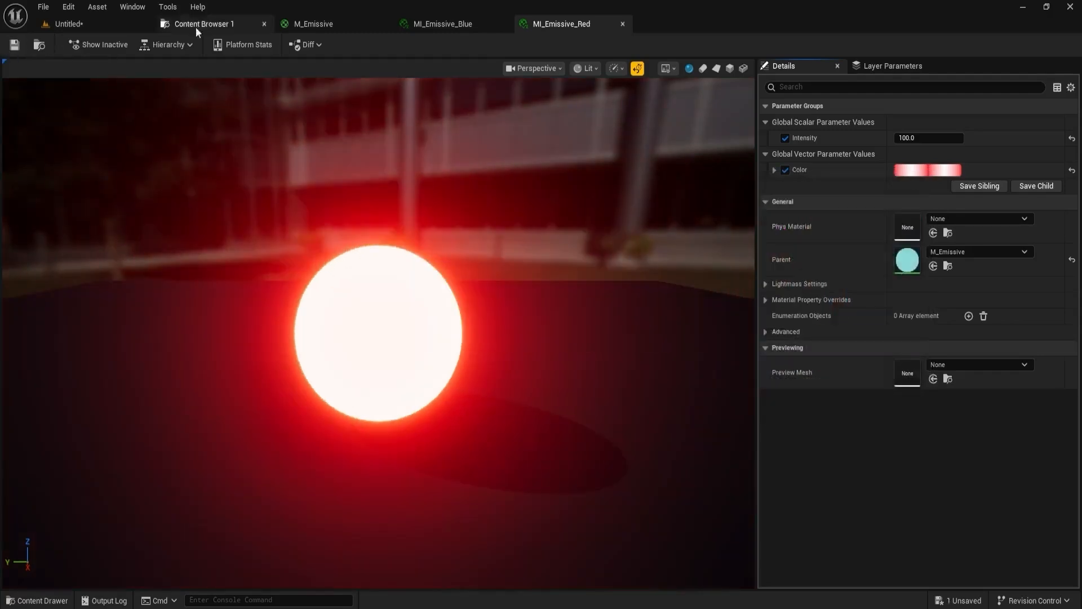
- Return to the level and assign MI_Emissive_Red to the cone's Element 0 material slot
{"action": "left_click", "coordinate": [100, 24]}
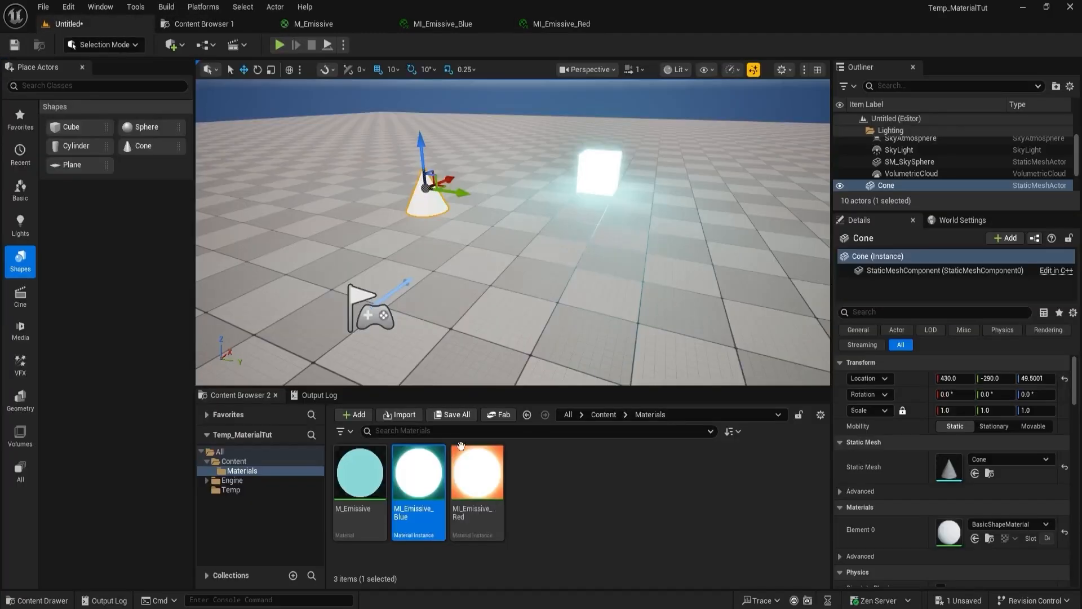
{"action": "left_click", "coordinate": [476, 477]}
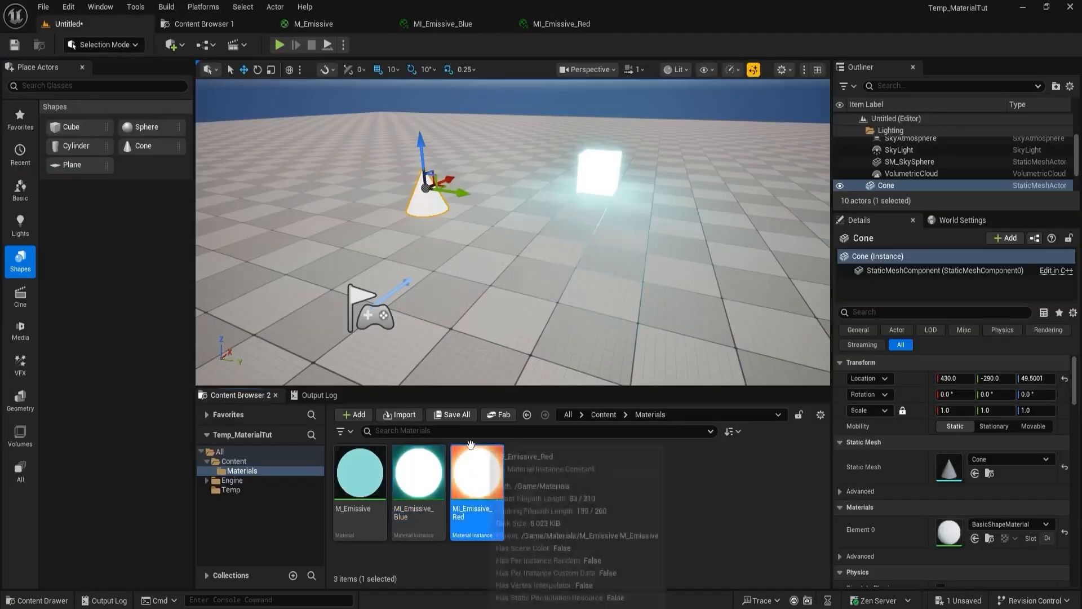
{"action": "left_click", "coordinate": [974, 538]}
{"action": "mouse_move", "coordinate": [513, 237]}
{"action": "right_mouse_down"}
{"action": "mouse_move", "coordinate": [468, 225]}
{"action": "mouse_move", "coordinate": [519, 212]}
{"action": "mouse_move", "coordinate": [490, 226]}
{"action": "mouse_move", "coordinate": [507, 230]}
{"action": "right_mouse_up"}
{"action": "left_click", "coordinate": [484, 276]}
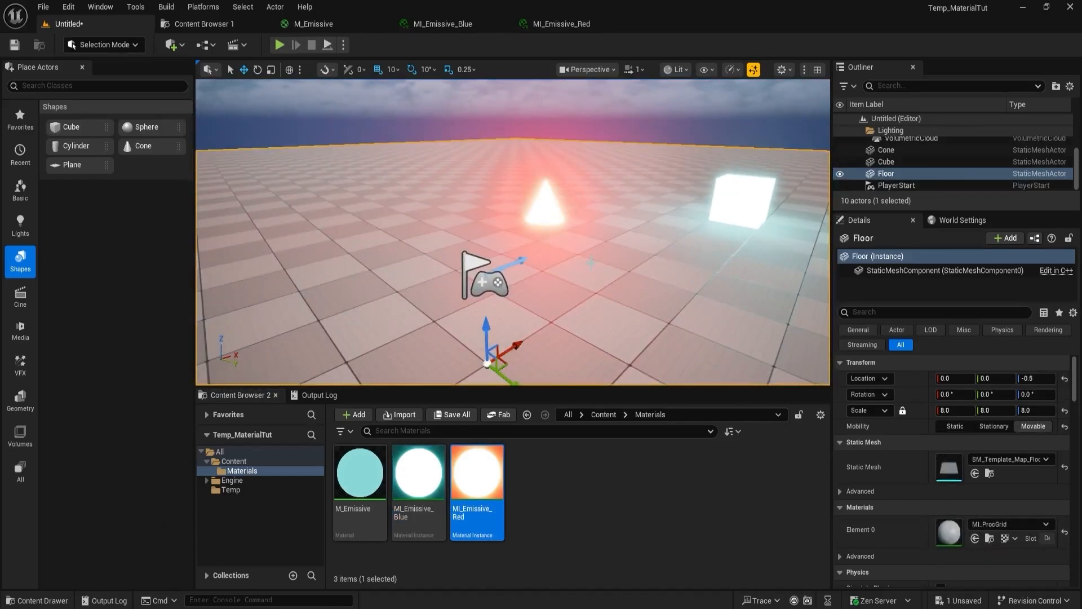